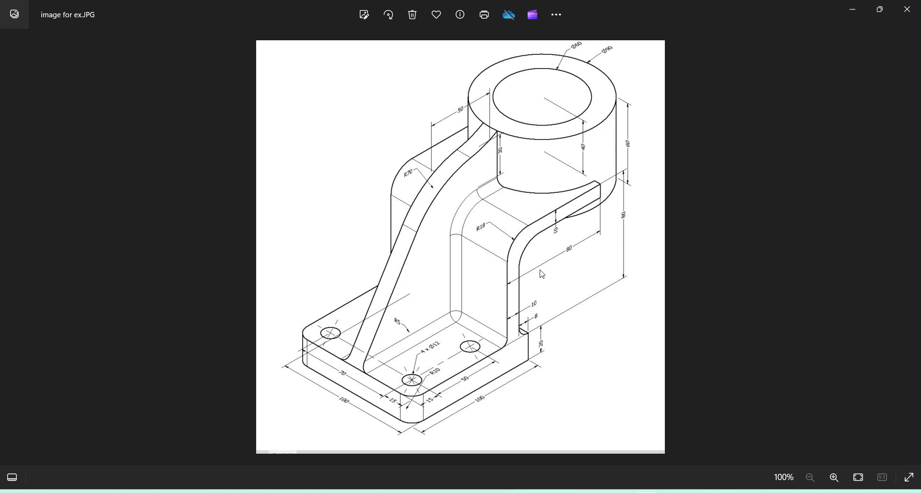
Step: Switch from the reference drawing to SOLIDWORKS, create a new part document, and set its units to MMGS
click(858, 477)
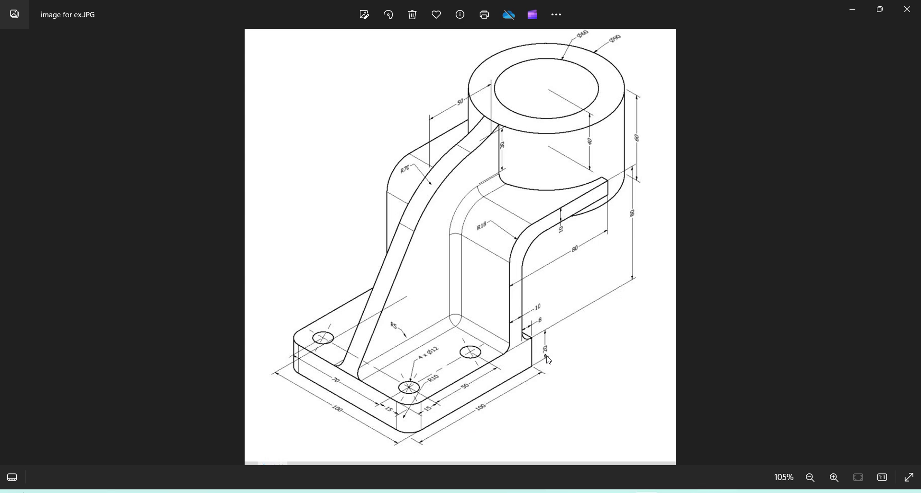
key(alt+Tab)
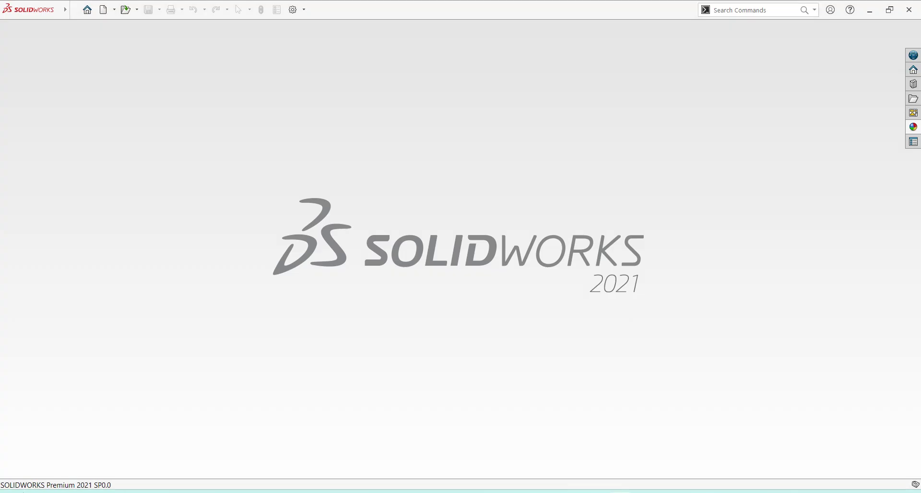
click(70, 13)
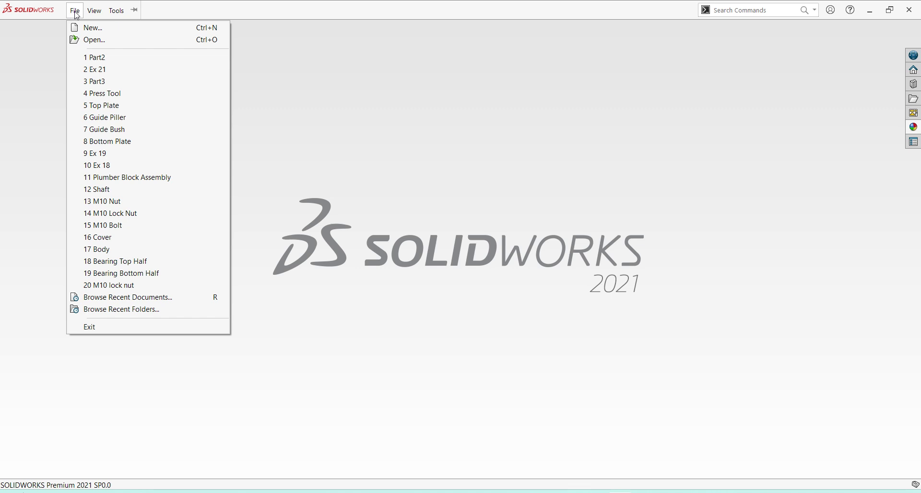
click(103, 29)
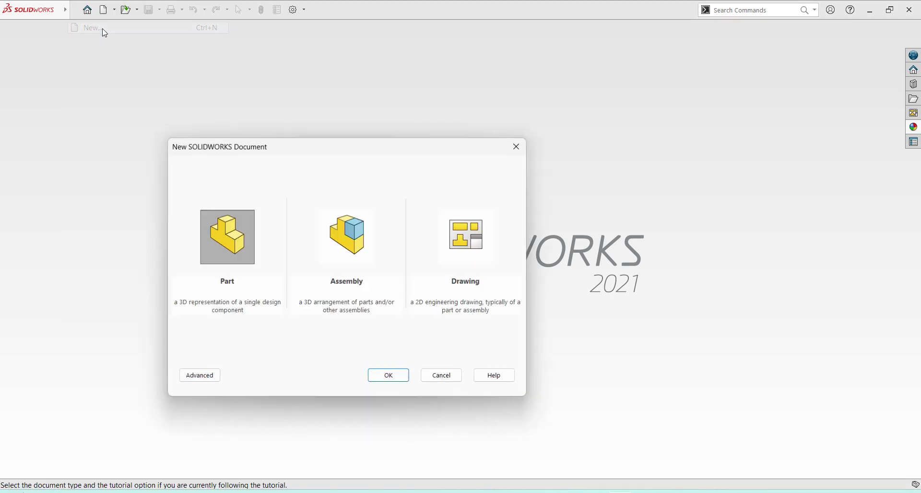
click(390, 377)
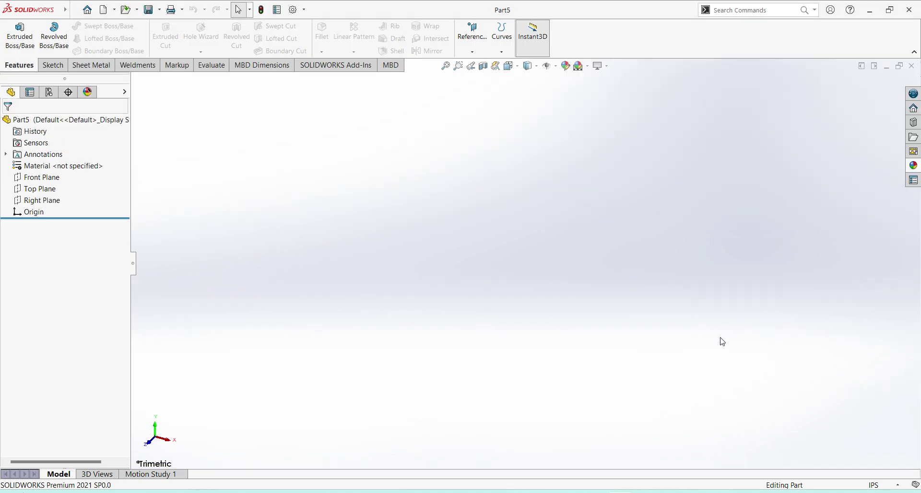
click(887, 489)
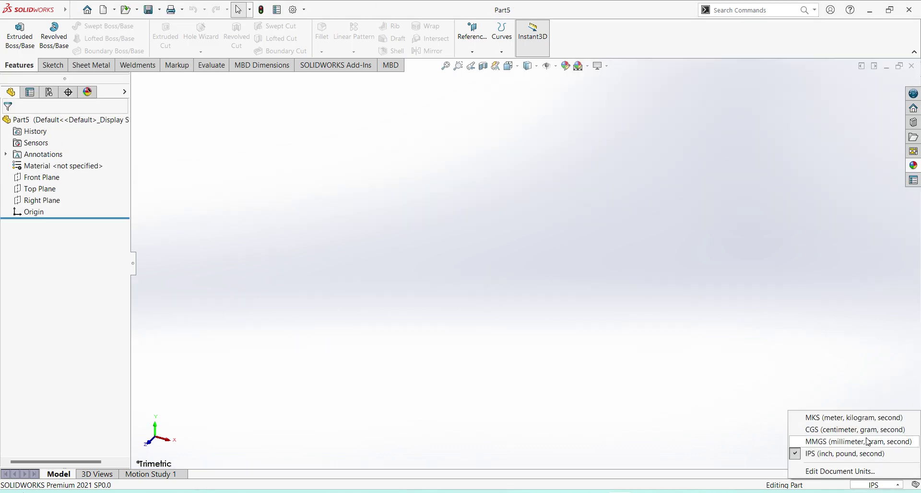
click(867, 442)
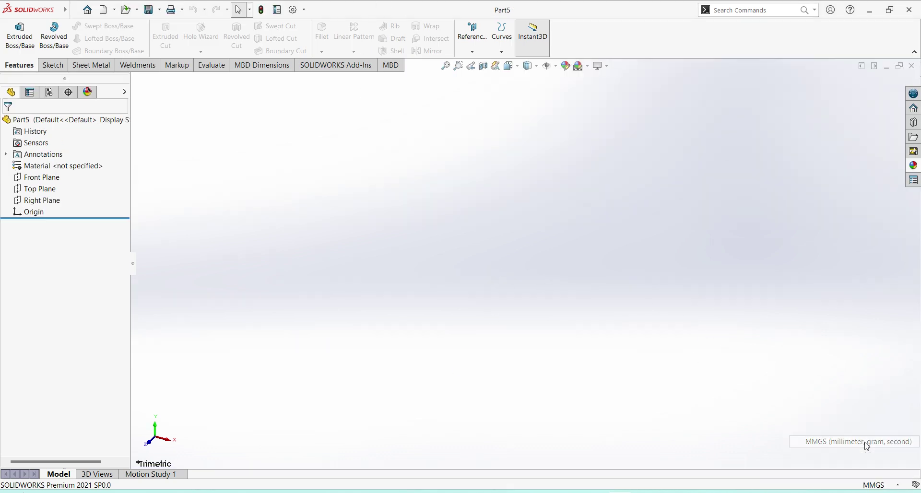
Step: Start an Extruded Boss/Base sketch on the Top Plane and draw a center rectangle about 166 by 133 mm at the origin
click(22, 35)
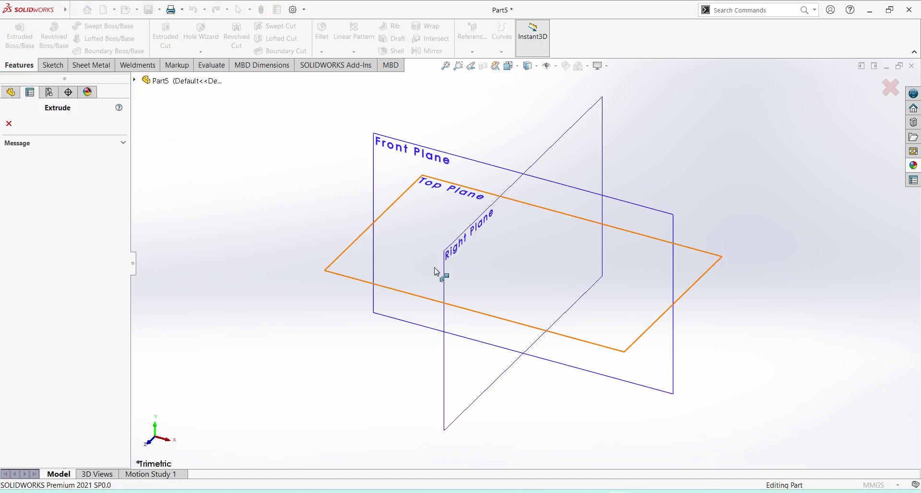
click(567, 337)
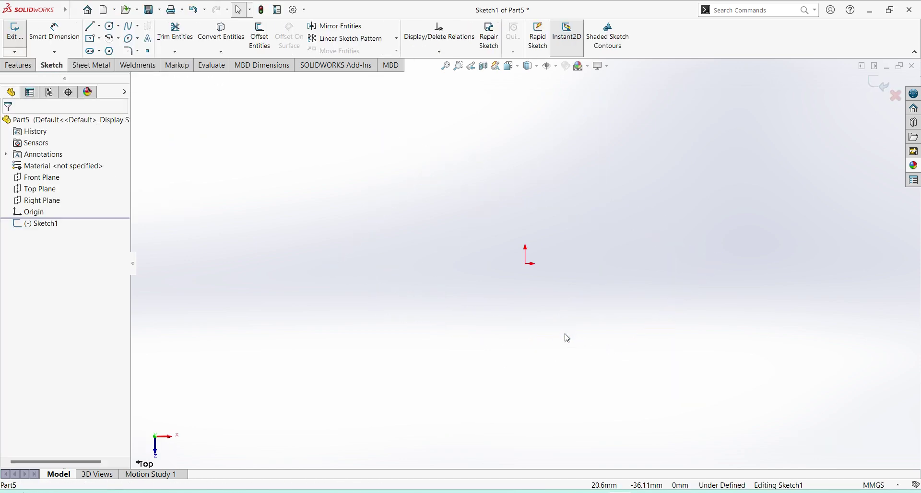
click(91, 38)
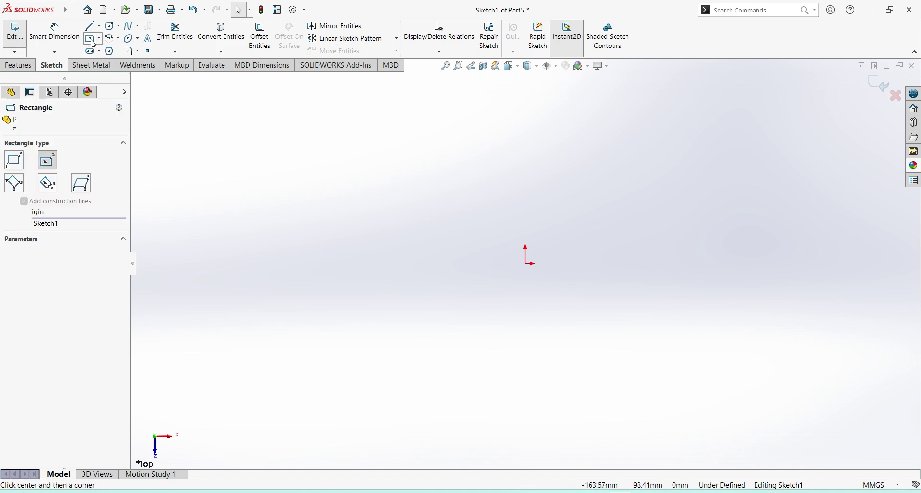
click(526, 264)
click(686, 392)
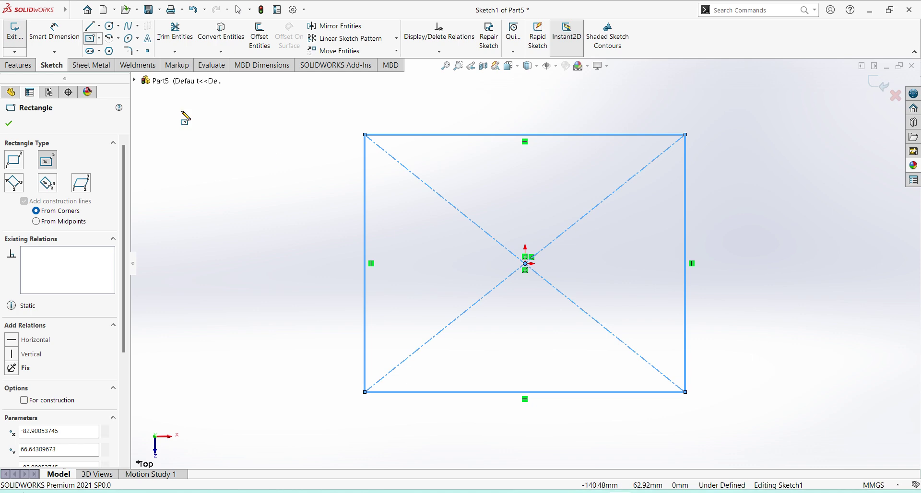
Step: Dimension the rectangle's width and height to 100 mm each
click(42, 26)
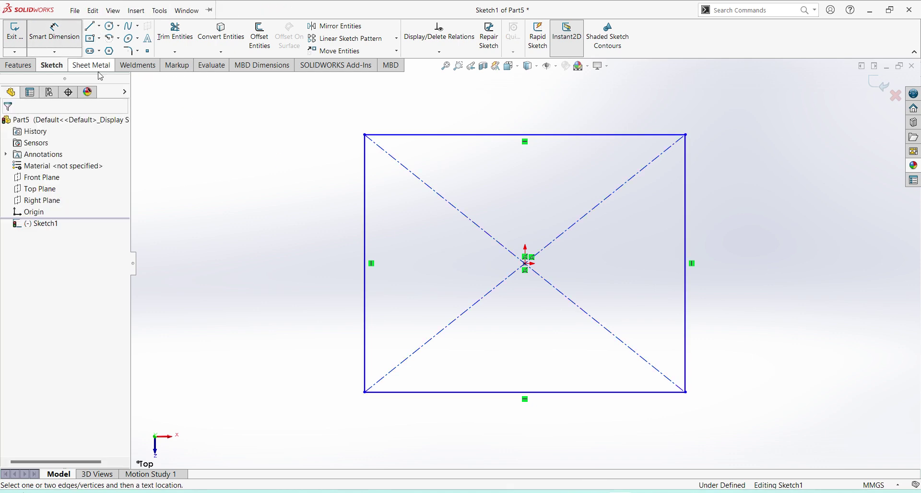
click(453, 135)
click(467, 118)
text(100)
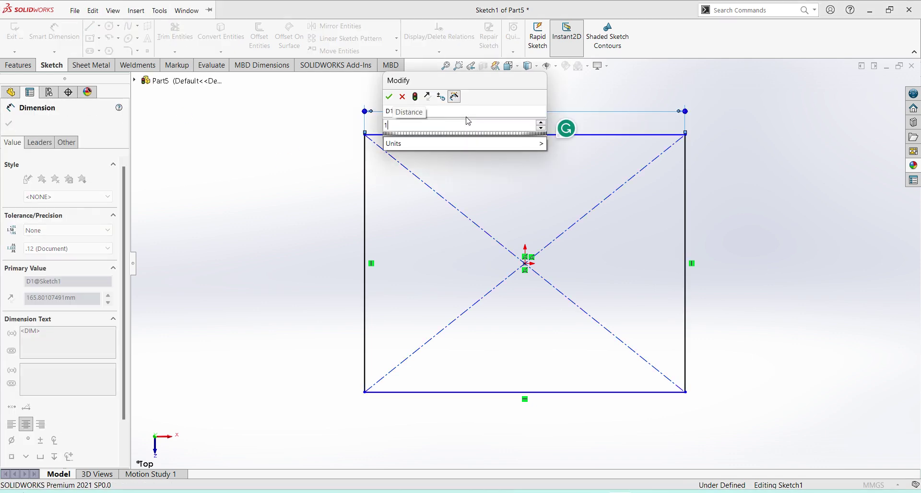
key(Return)
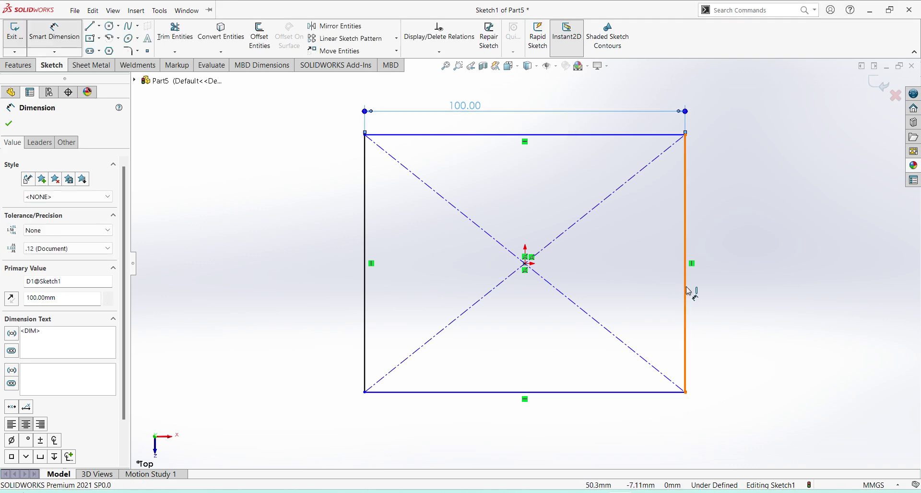
click(686, 291)
click(752, 290)
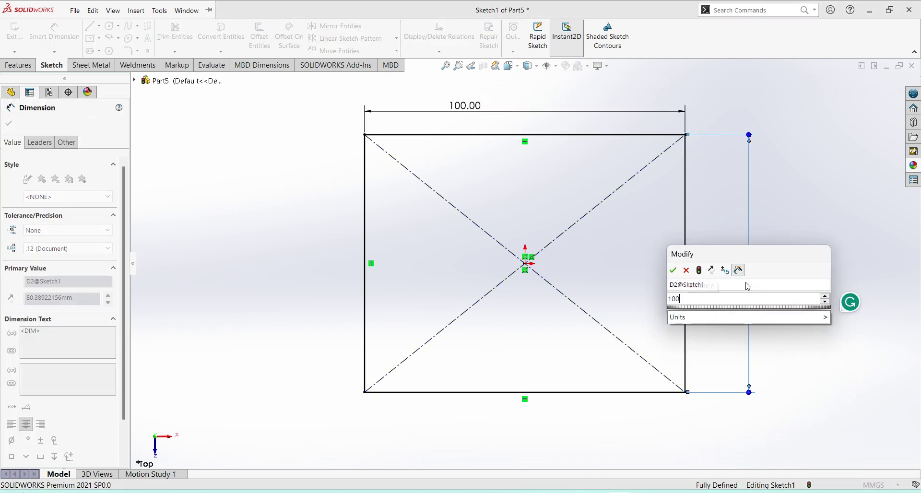
key(Return)
Step: Extrude the square sketch as a blind boss 20 mm deep
click(769, 257)
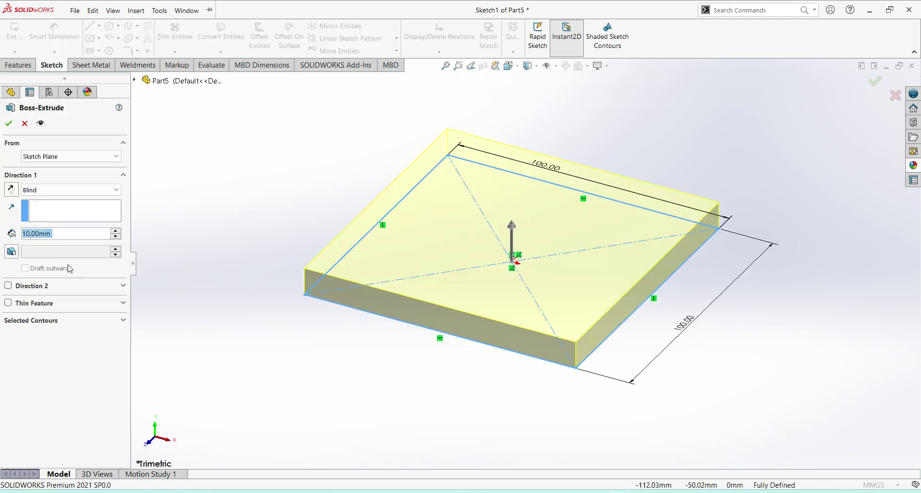
text(20A)
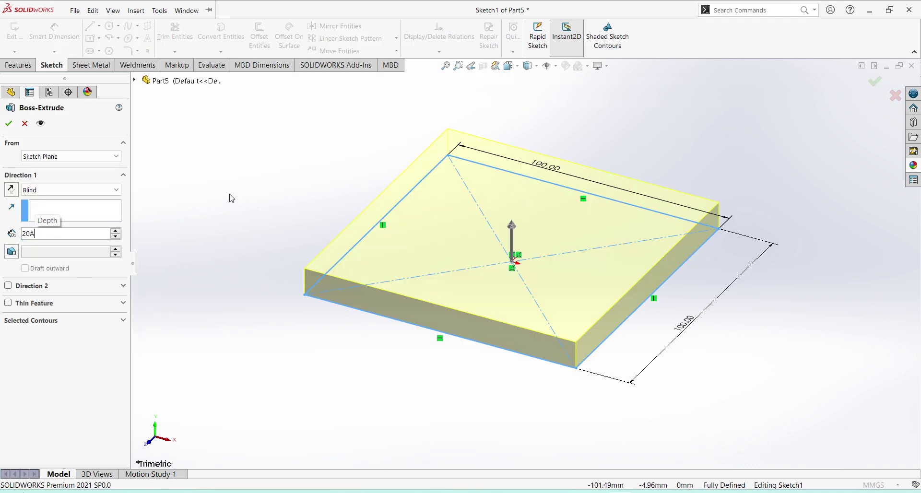
key(BackSpace)
key(Return)
click(3, 125)
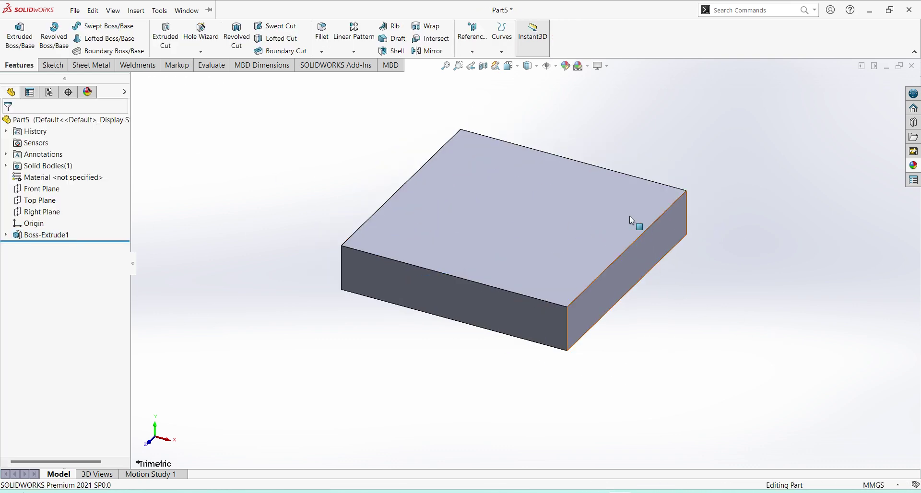
Step: Check the reference drawing, then start a sketch on the plate's +X side face and orient the view normal to it
scroll(623, 164, down, 1)
scroll(615, 173, up, 2)
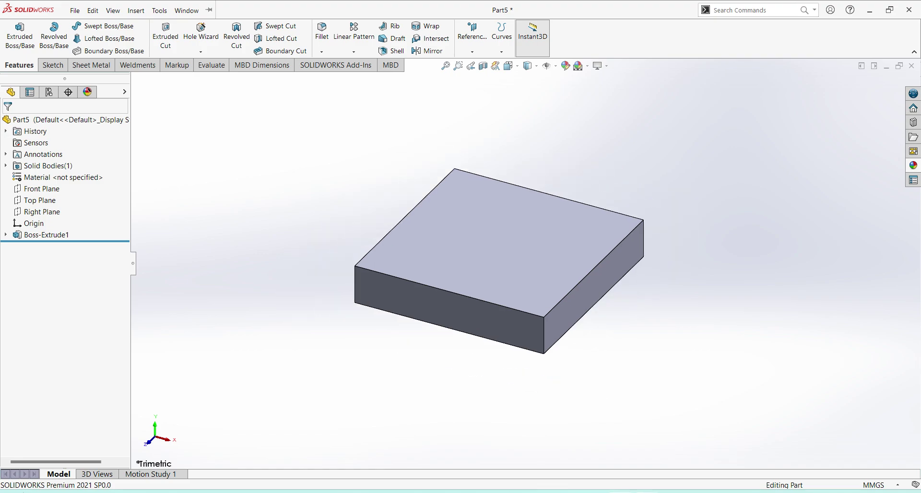
click(646, 492)
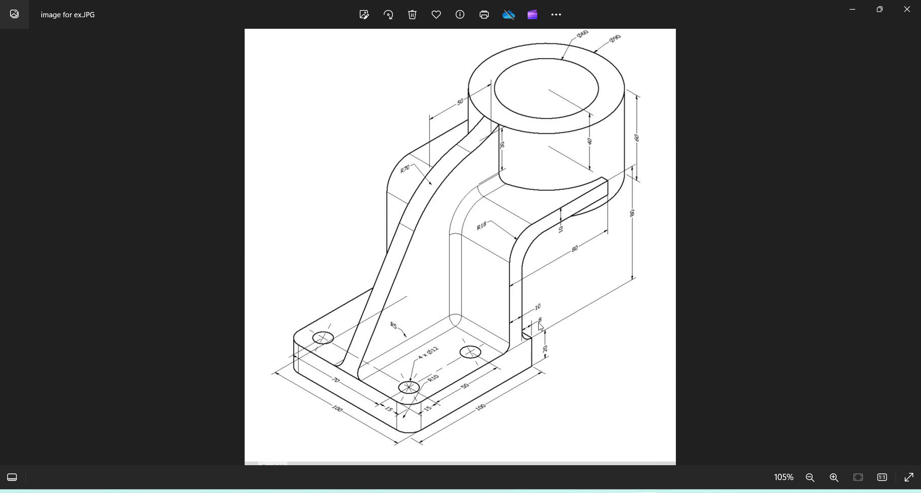
key(alt+Tab)
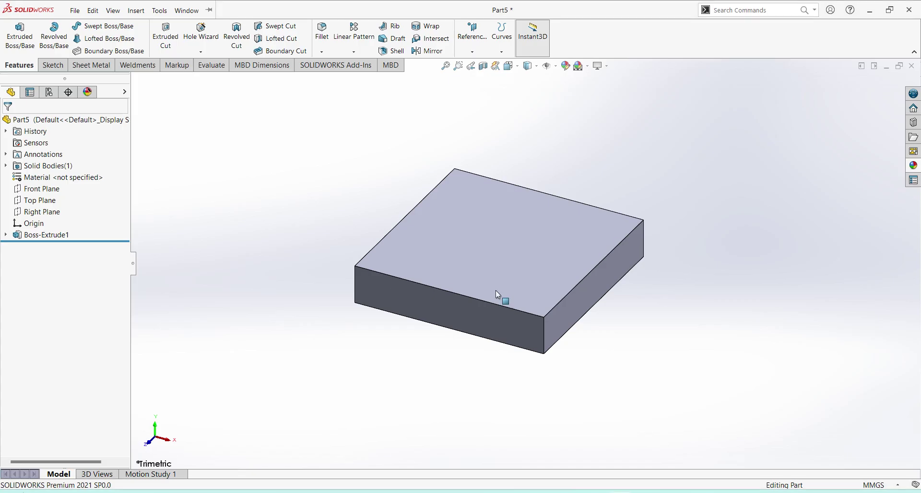
click(510, 66)
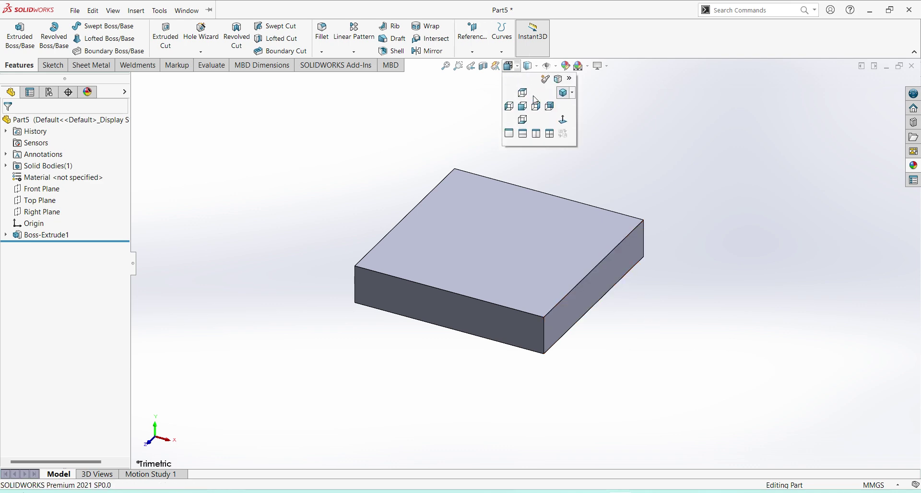
click(564, 94)
click(657, 306)
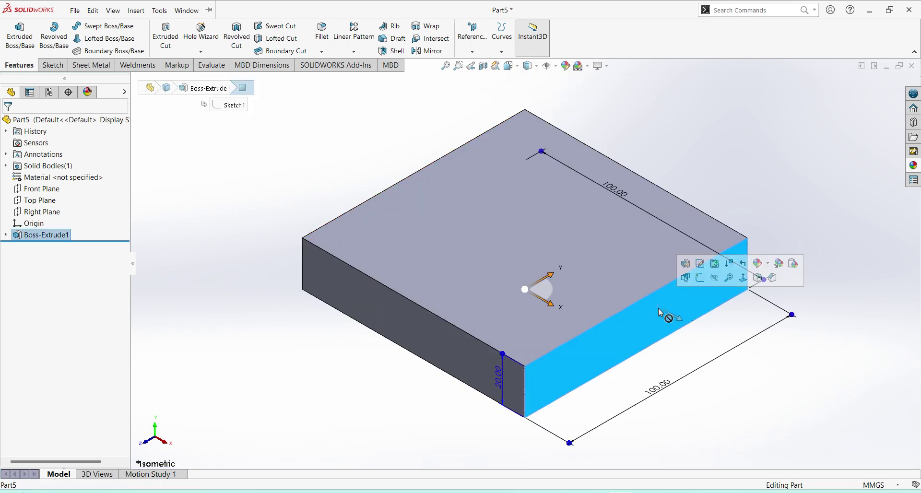
click(701, 278)
click(36, 247)
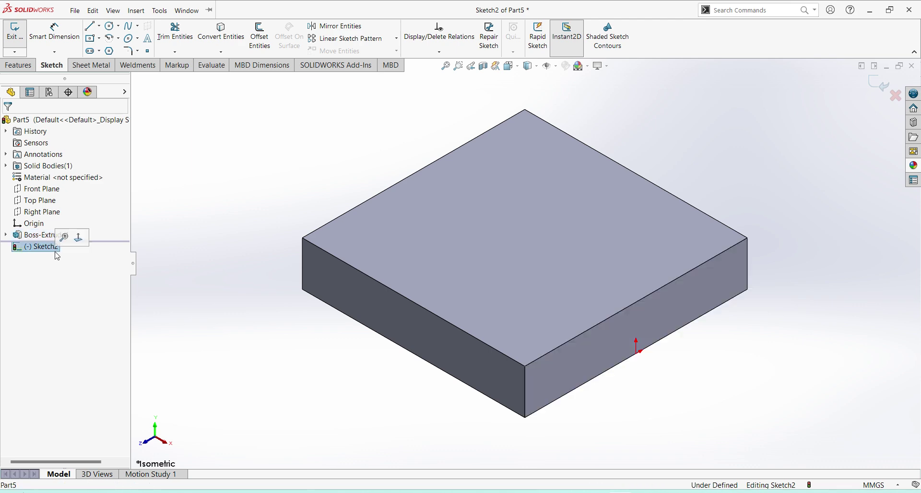
click(83, 238)
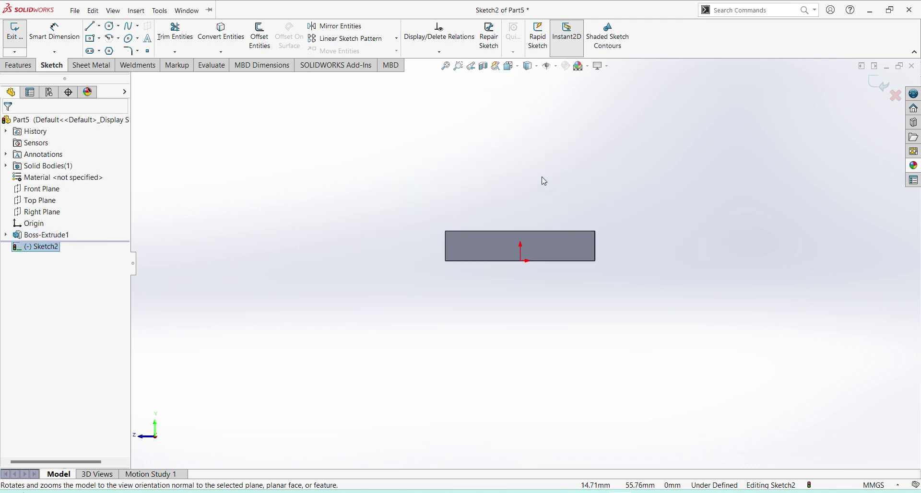
Step: Sketch a closed inverted-L line profile about 78 mm wide and 79 mm high, standing on the plate's top edge
scroll(544, 184, down, 2)
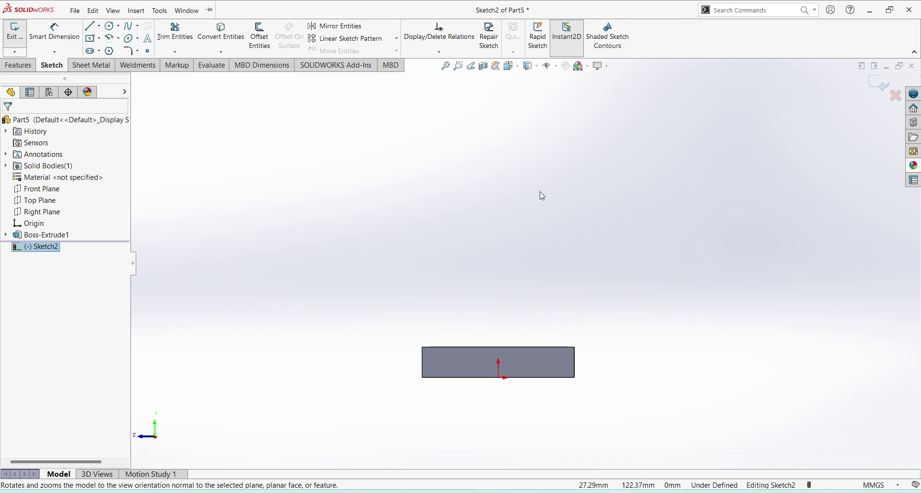
click(91, 27)
click(534, 346)
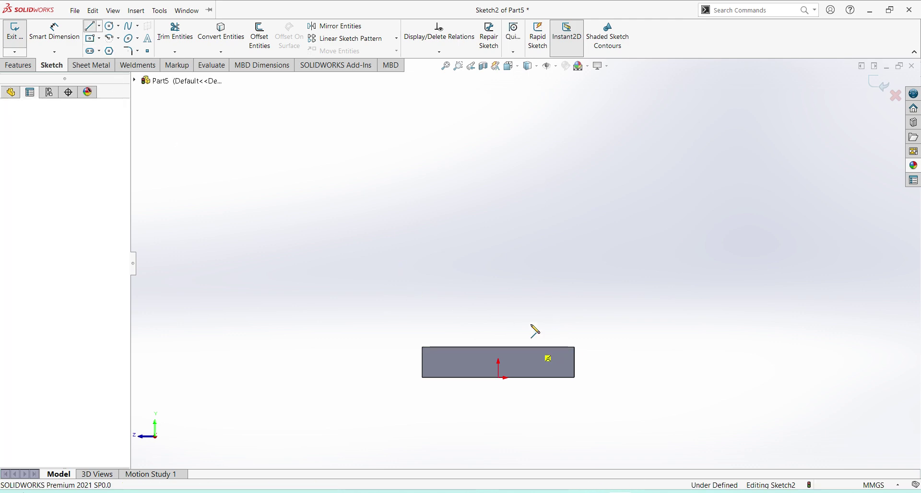
click(534, 227)
click(652, 227)
click(652, 249)
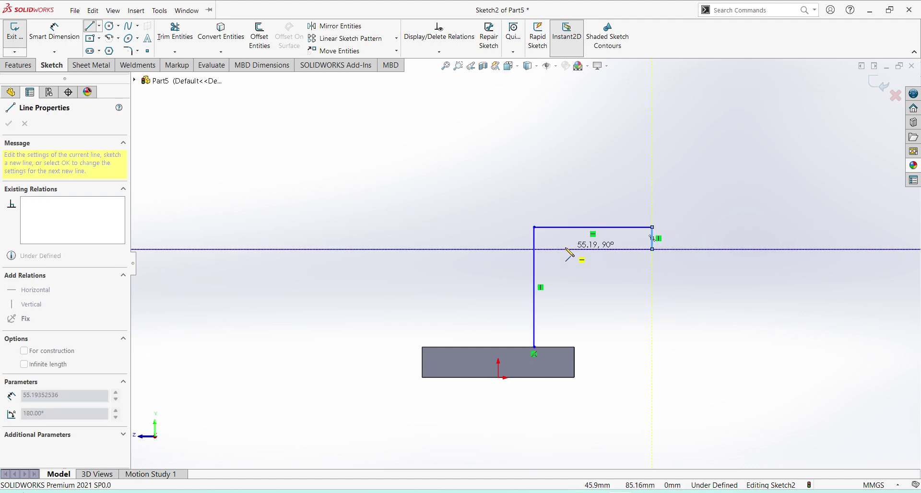
click(554, 250)
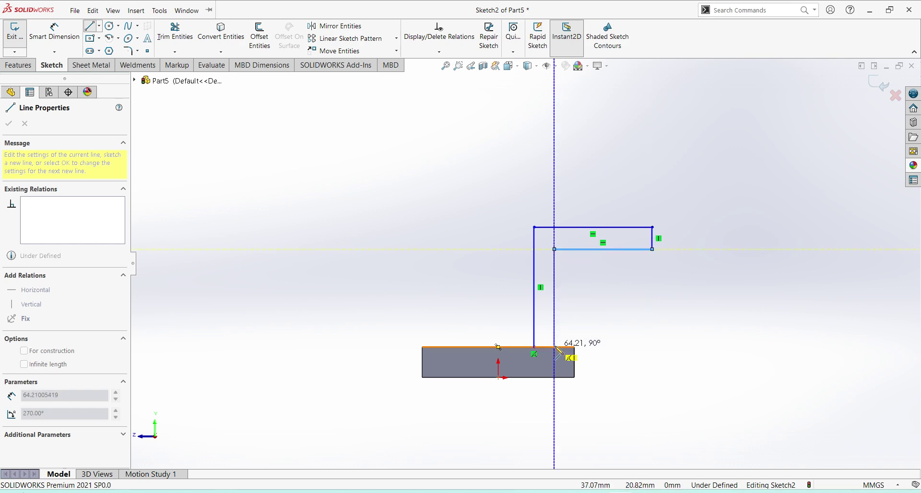
click(554, 347)
click(534, 347)
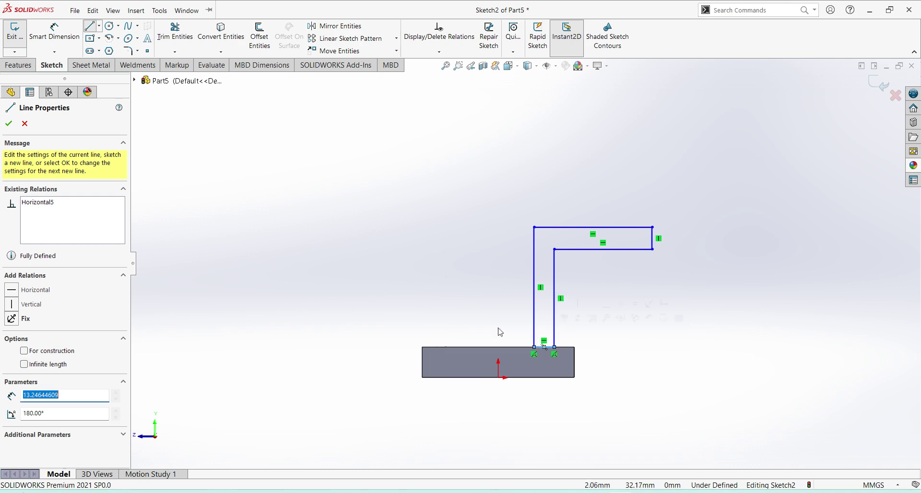
right_click(498, 337)
click(520, 337)
Step: Dimension the upper horizontal line of the inverted-L profile to 80 mm
scroll(552, 317, down, 4)
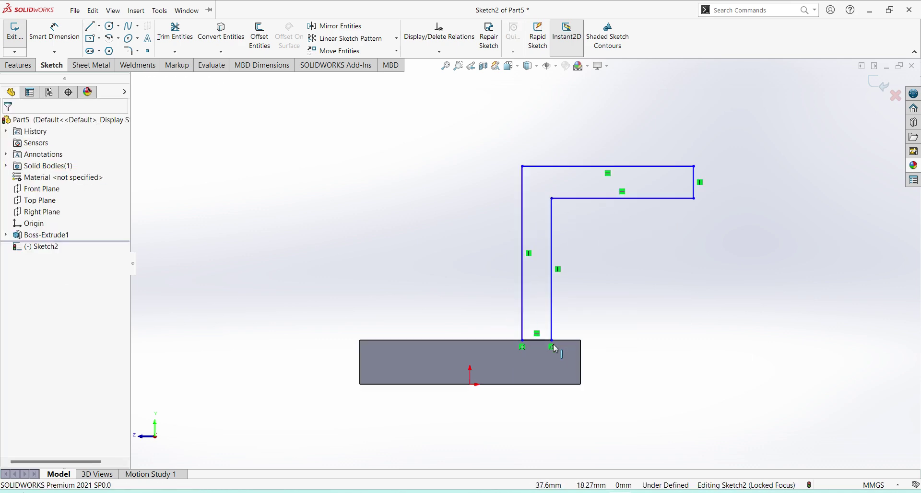
click(54, 32)
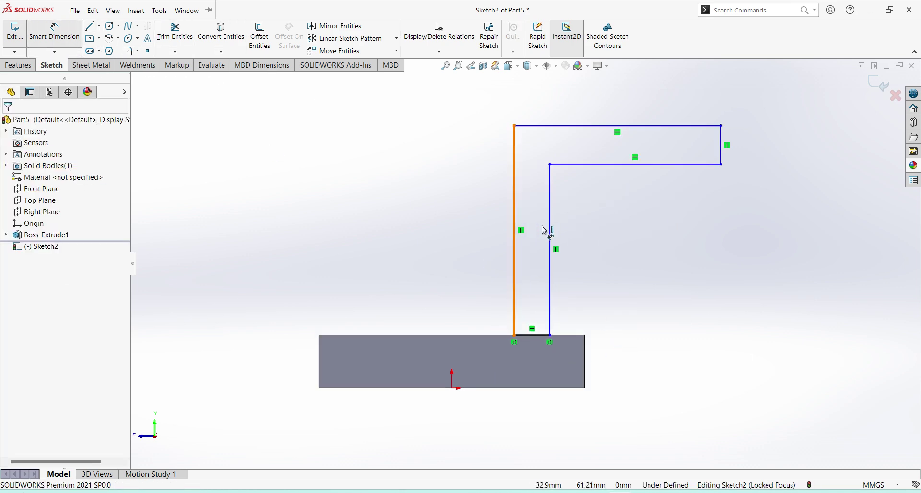
click(577, 126)
click(582, 108)
text(80)
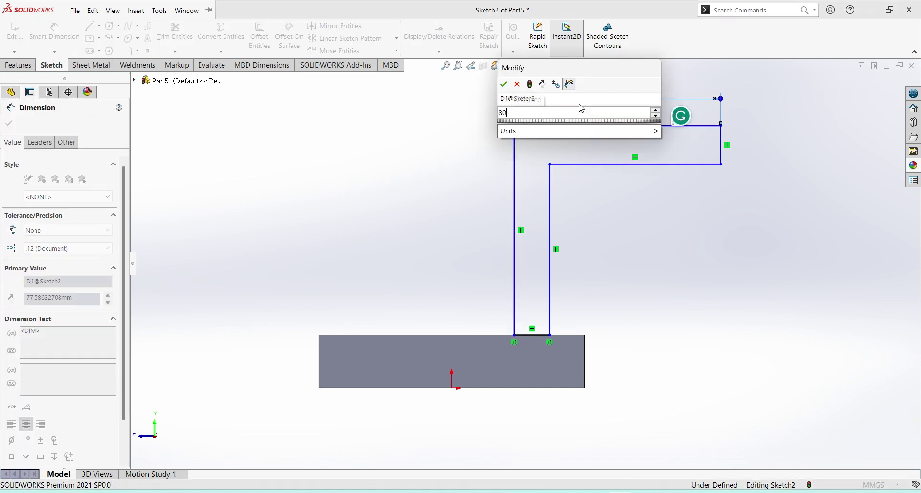
key(Return)
click(515, 265)
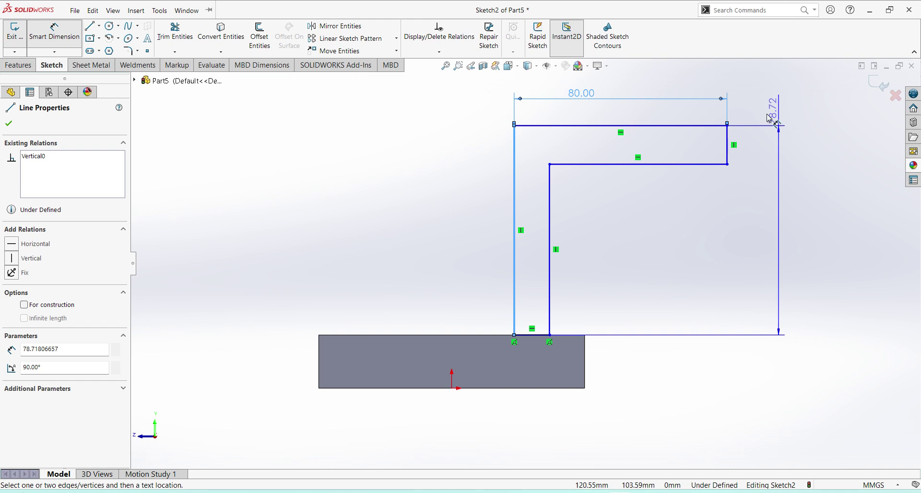
click(727, 144)
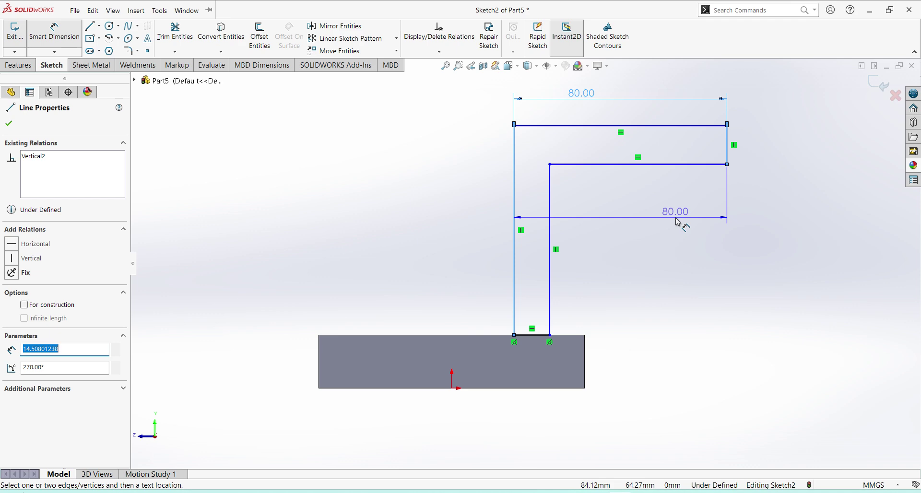
key(Escape)
Step: Dimension the overall height of the inverted-L profile to 80 mm
click(515, 184)
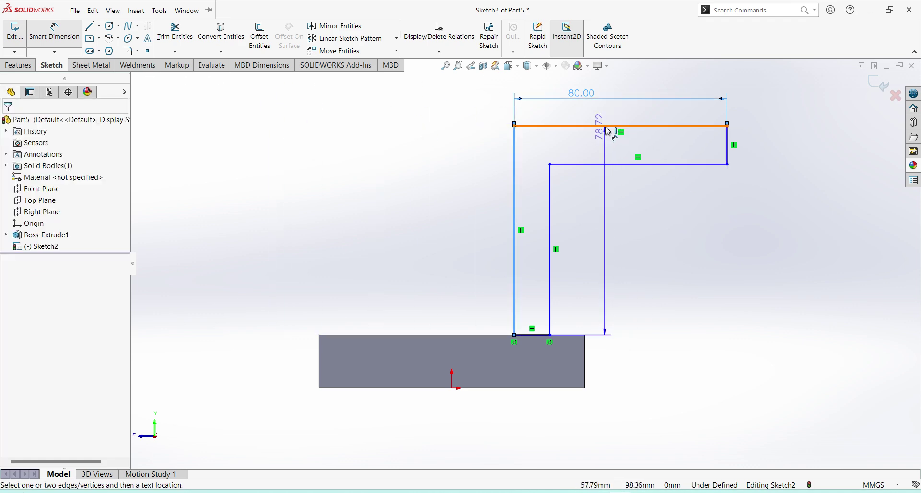
click(677, 127)
click(671, 126)
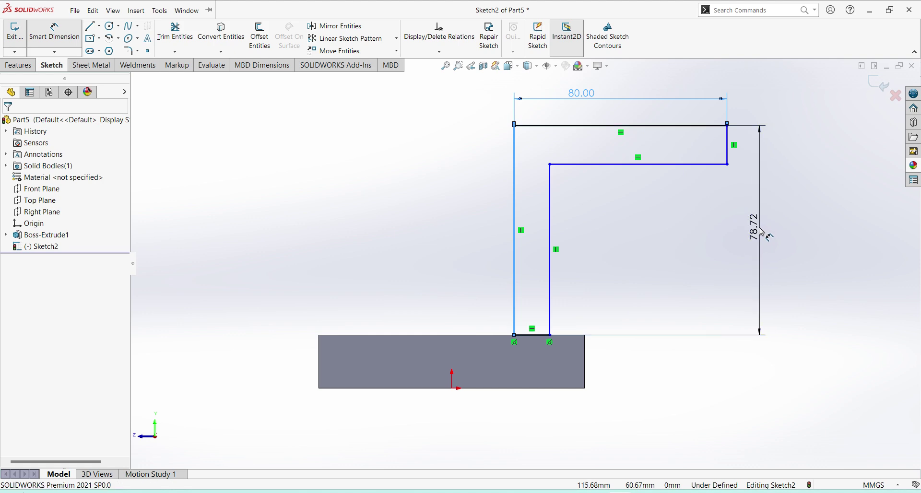
click(763, 231)
text(80)
key(Return)
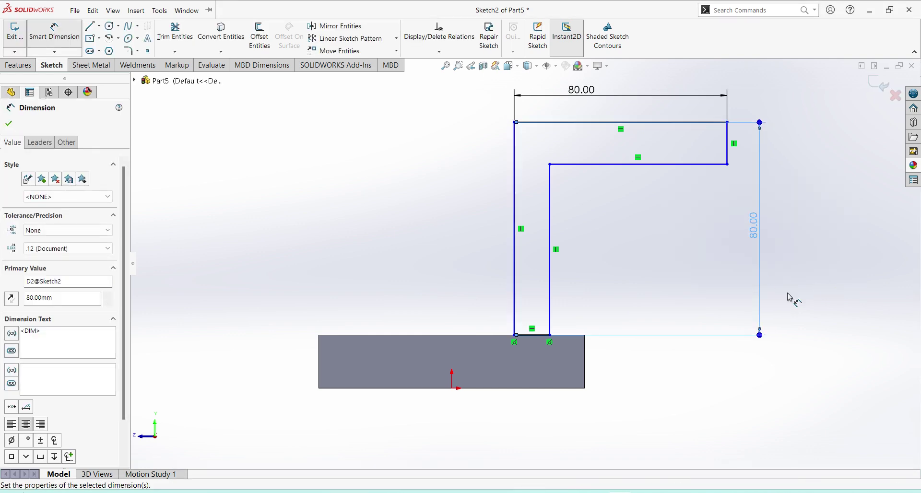
click(838, 328)
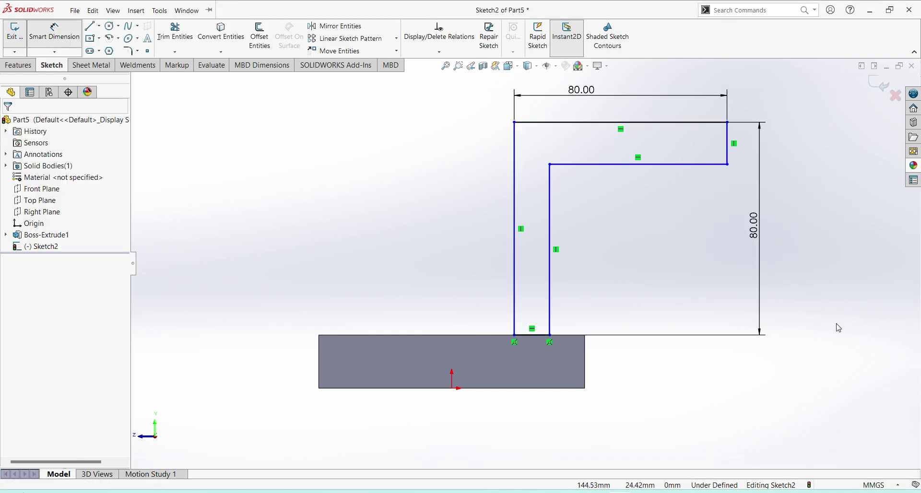
key(Escape)
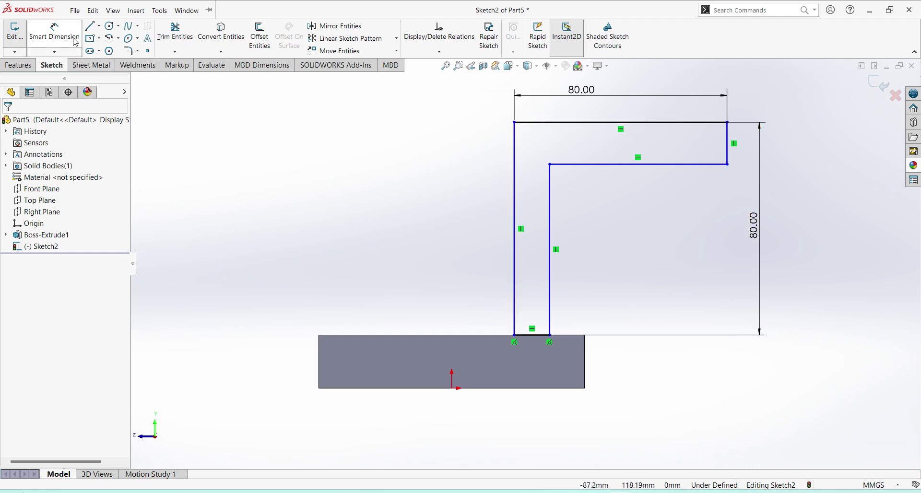
Step: Dimension the short vertical end line of the profile's horizontal arm to 10 mm
click(54, 31)
click(728, 147)
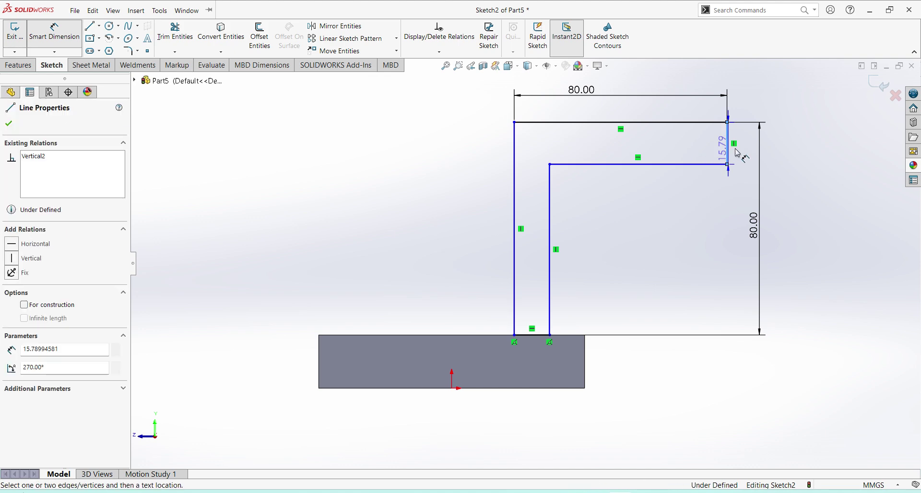
click(741, 148)
text(10)
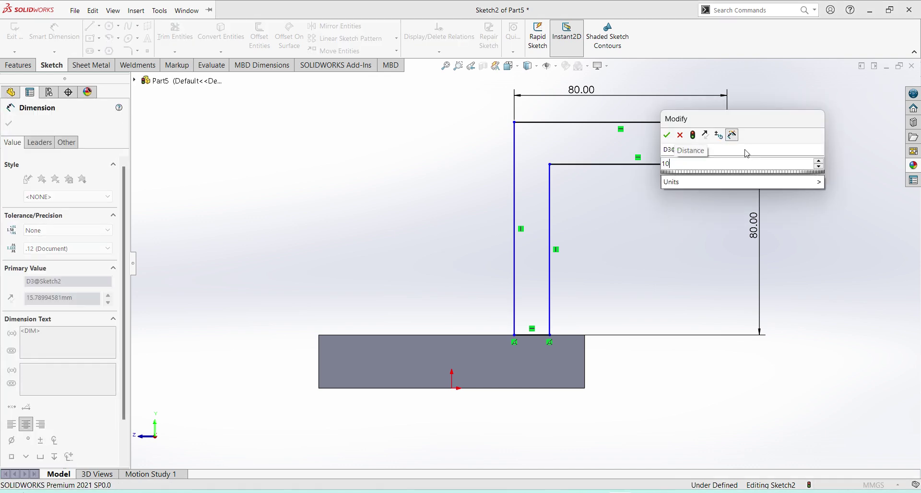
key(Return)
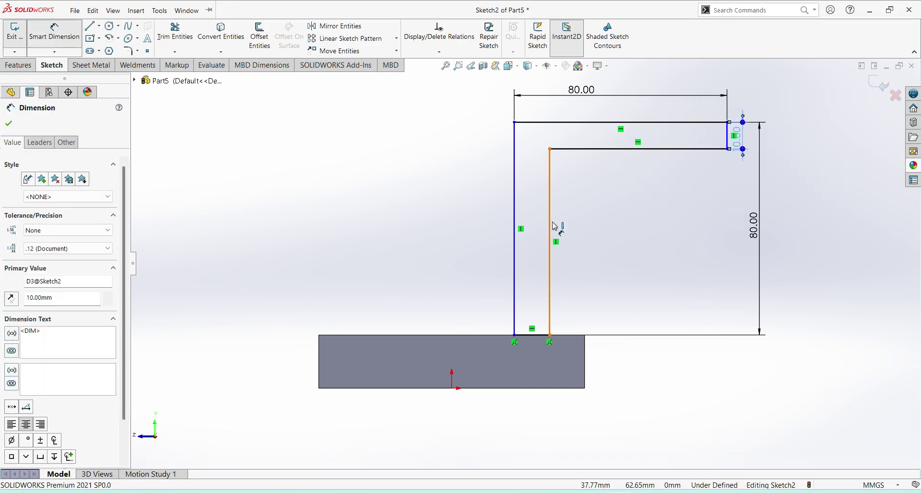
Step: Dimension the distance between the two long vertical lines of the profile to 10 mm
click(550, 230)
click(514, 213)
click(498, 215)
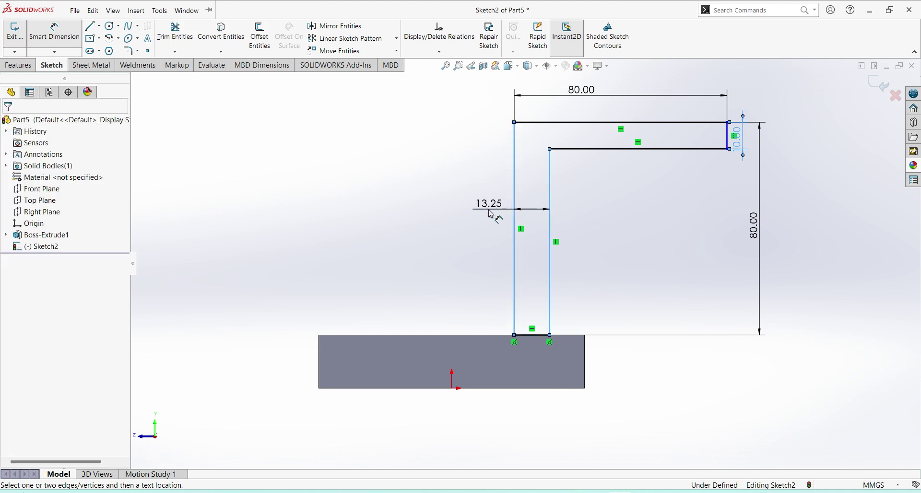
text(10)
key(Return)
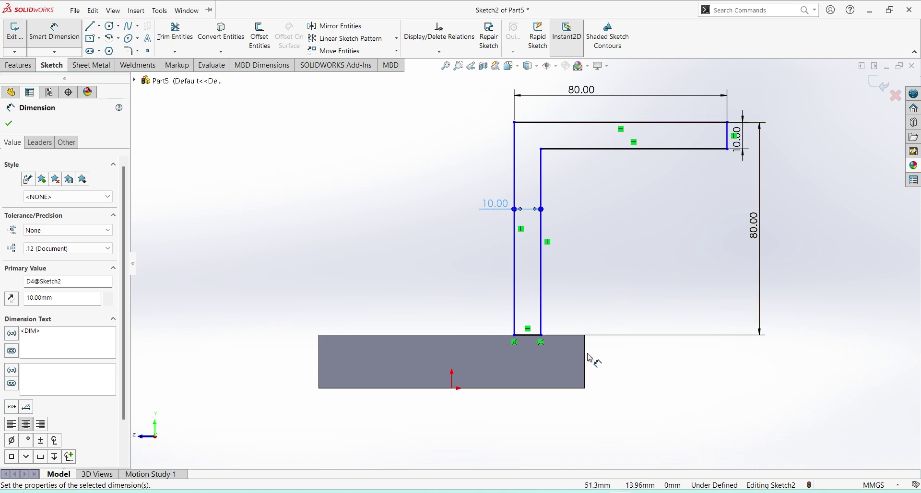
Step: Dimension the inner vertical line 8 mm from the plate's nearer side edge and exit the sketch
click(541, 310)
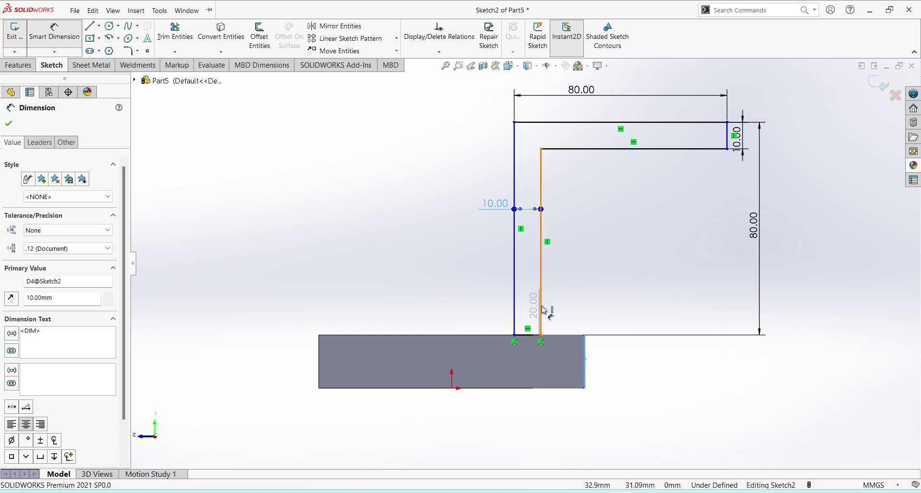
click(585, 346)
click(617, 305)
text(8)
key(Return)
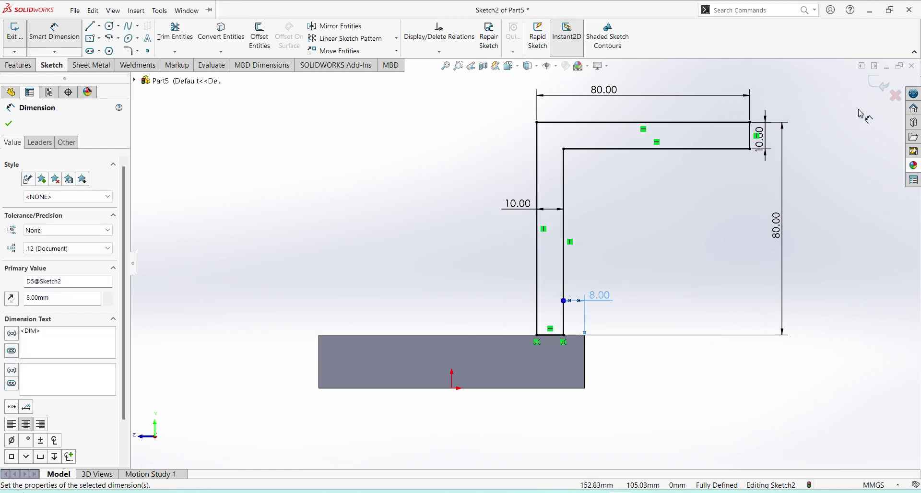
click(880, 84)
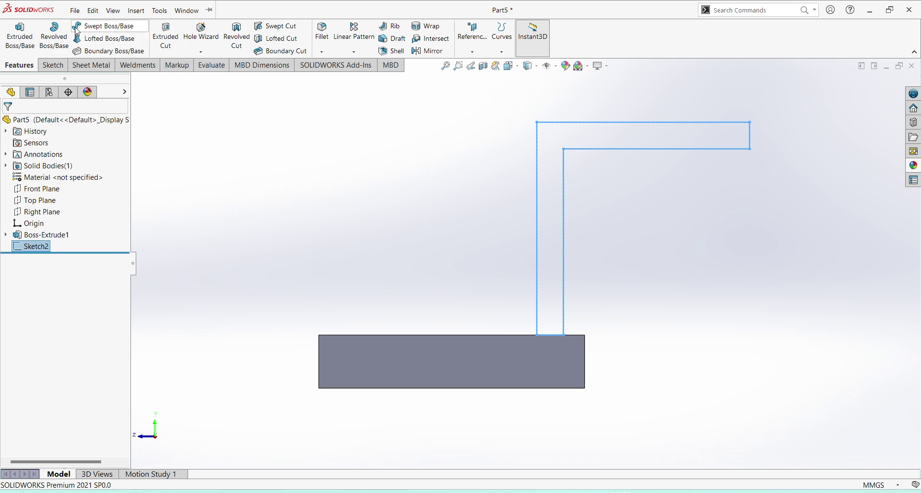
Step: Extrude the inverted-L profile as a boss in the reversed direction, Up To Surface, ending at the plate's opposite side face
click(19, 34)
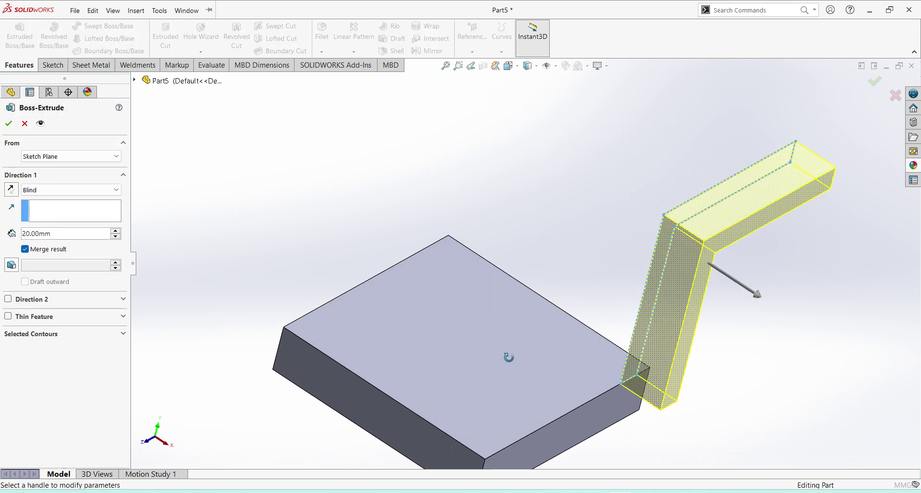
click(12, 189)
click(72, 190)
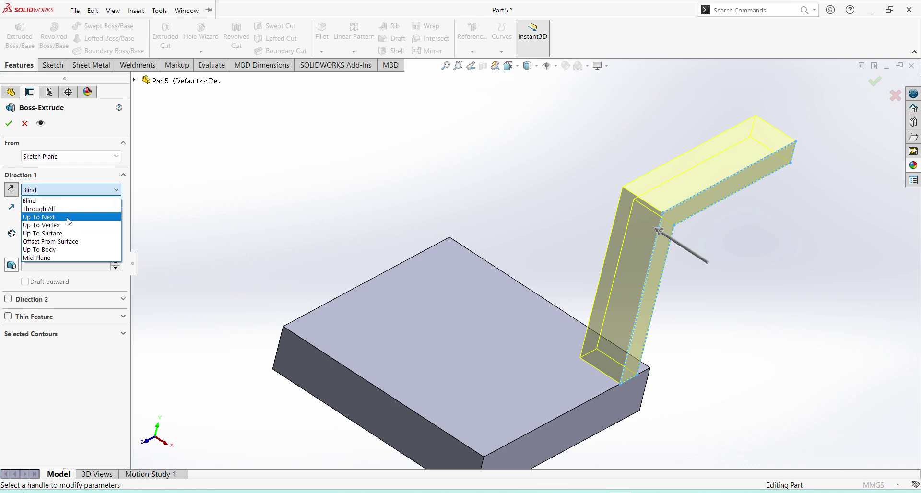
click(70, 233)
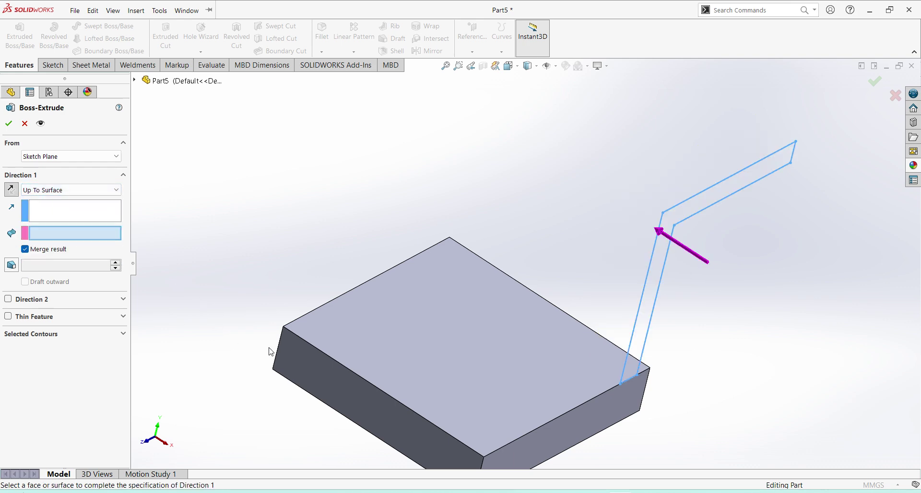
middle_drag(270, 350, 358, 359)
click(425, 324)
middle_drag(558, 391, 398, 383)
click(8, 124)
Step: Check the reference drawing, then fillet the outer and inner bend edges of the L-shaped support with an 18 mm radius
middle_drag(344, 264, 591, 434)
click(647, 491)
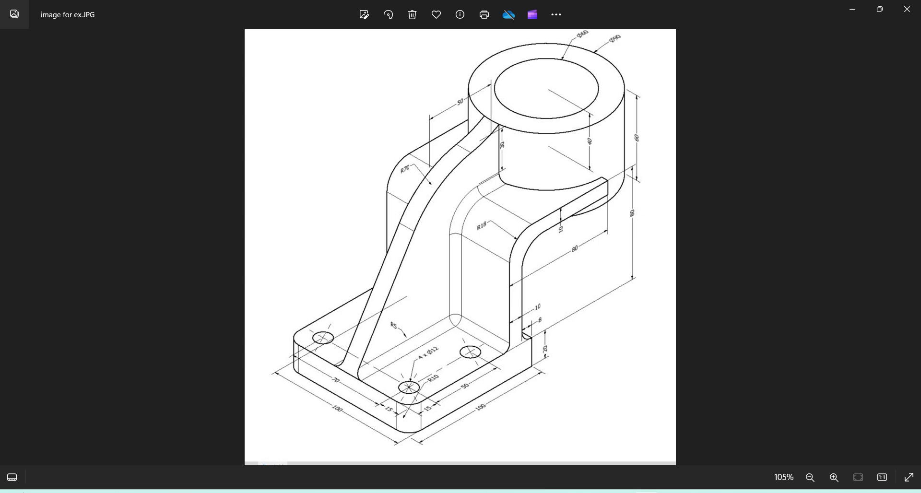
click(632, 491)
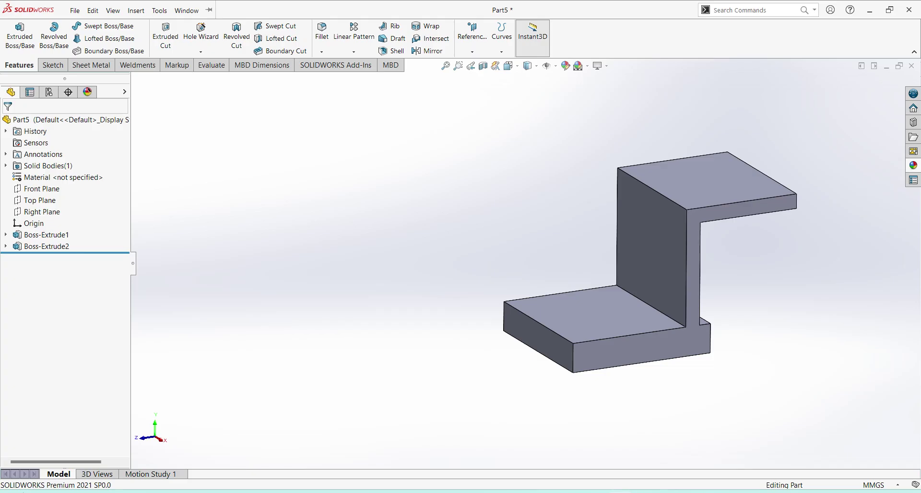
click(321, 31)
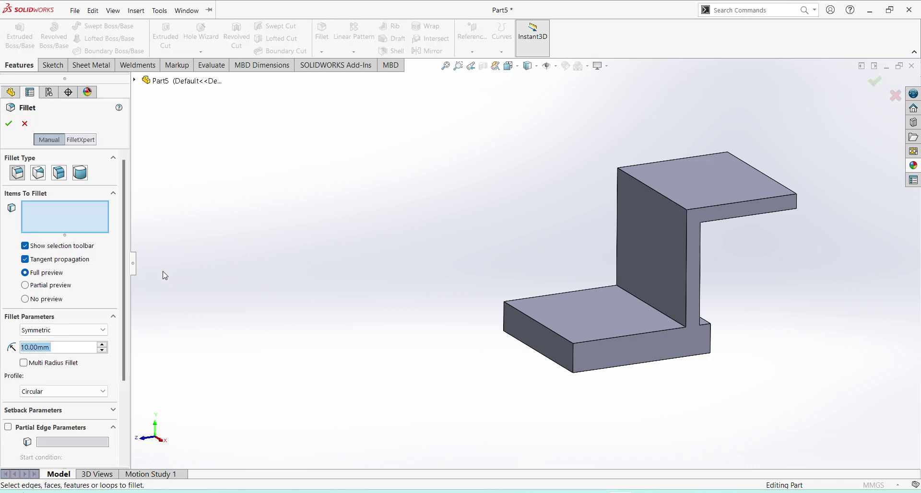
text(18)
key(Return)
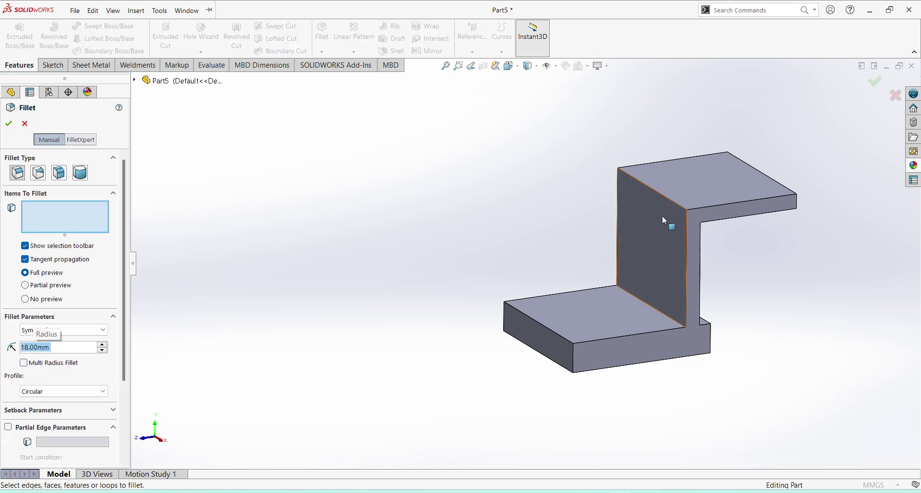
click(666, 194)
middle_drag(735, 326, 644, 218)
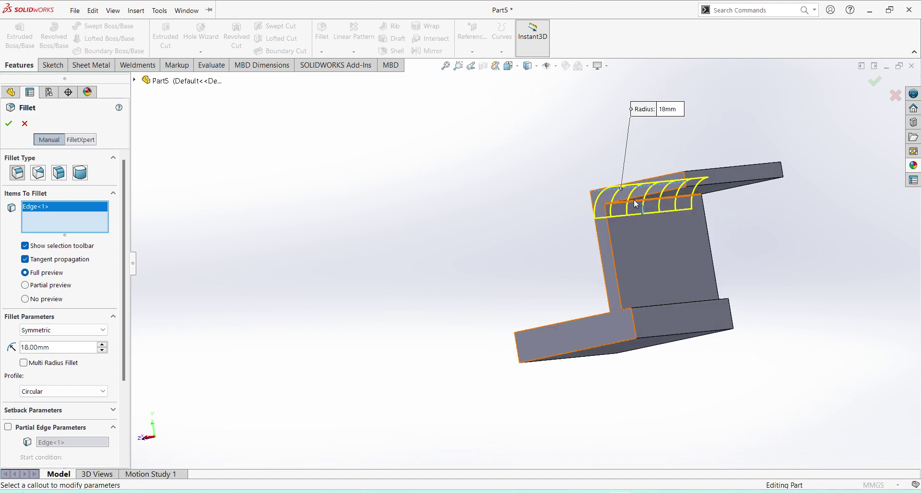
click(637, 204)
click(9, 123)
Step: Check the reference drawing, then start a sketch on the support's flat top face and orient the view normal to it
mouse_move(365, 259)
middle_down()
mouse_move(576, 323)
mouse_move(639, 324)
mouse_move(643, 359)
middle_up()
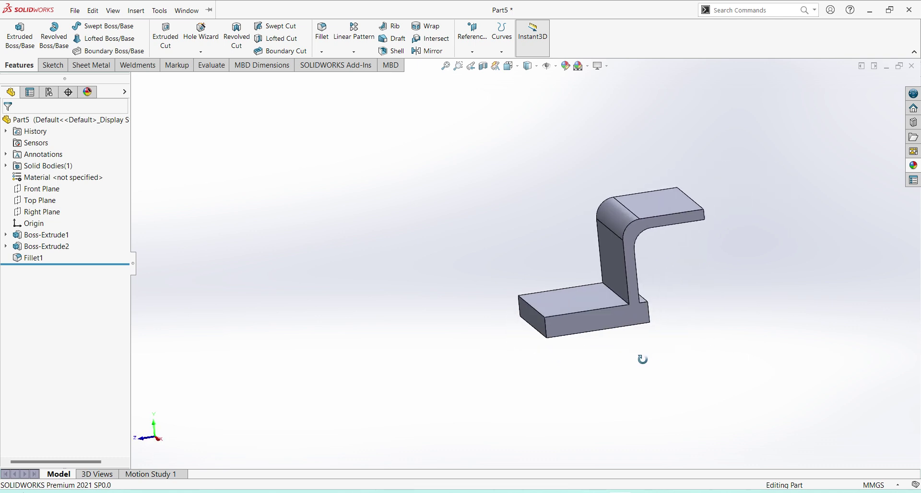
middle_drag(737, 296, 706, 352)
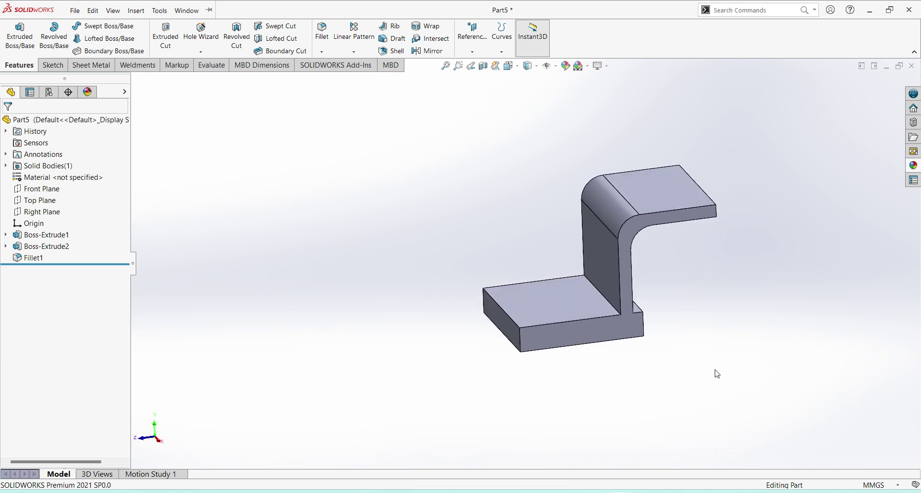
click(639, 449)
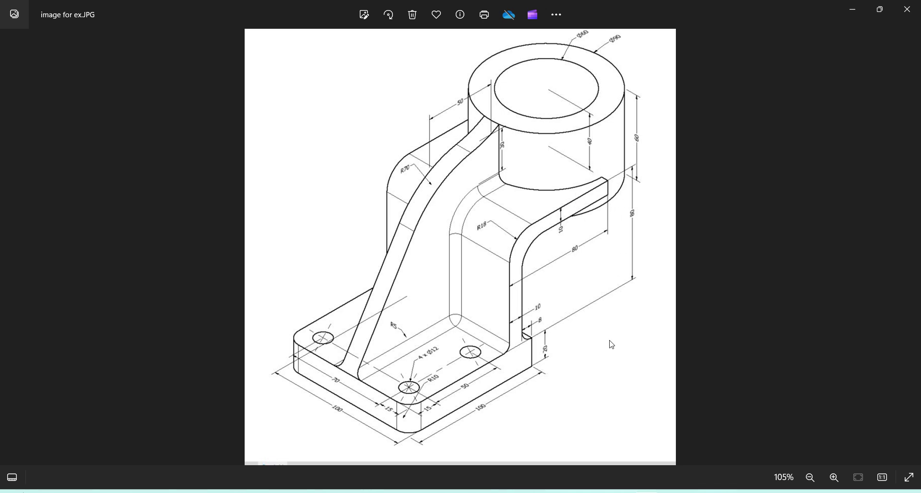
click(620, 490)
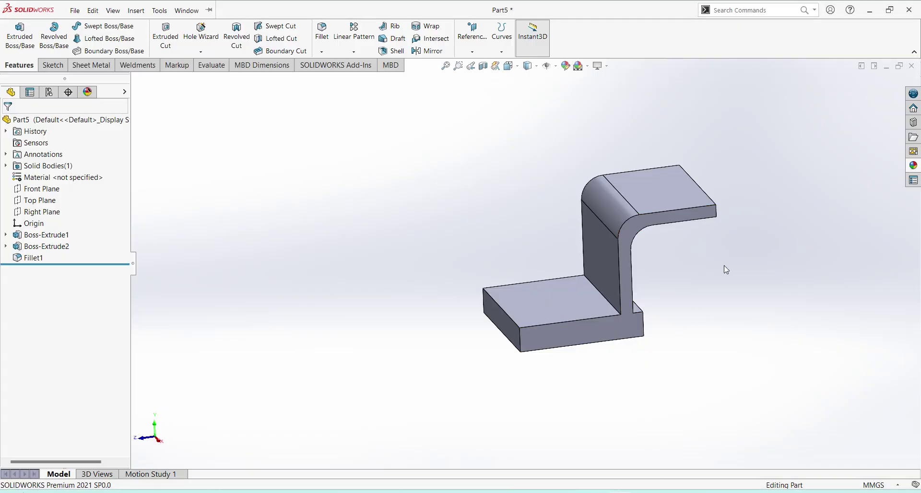
click(684, 204)
click(689, 171)
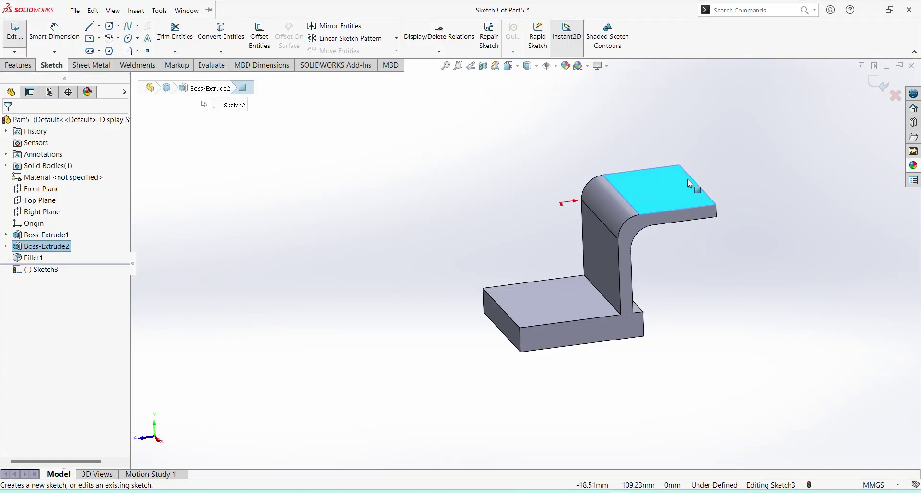
click(36, 270)
click(74, 239)
Step: Sketch a circle about 84 mm in diameter centred on the midpoint of the top face's free edge
click(110, 26)
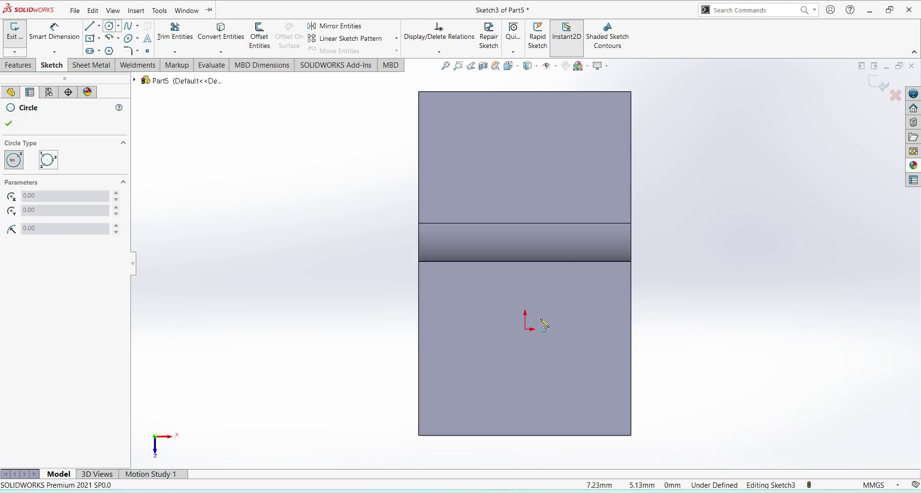
click(525, 91)
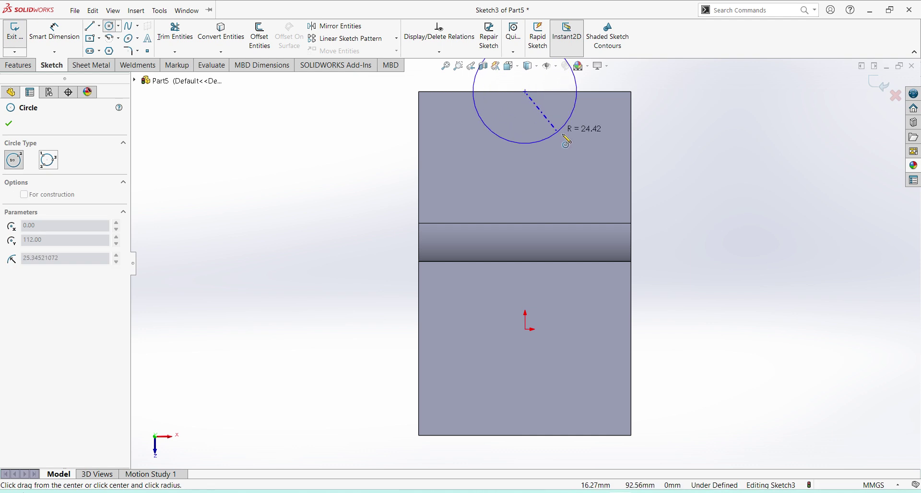
click(591, 163)
Step: Dimension the circle's diameter to 90 mm and exit the sketch
scroll(575, 268, up, 3)
scroll(596, 242, down, 2)
click(54, 33)
click(607, 159)
click(665, 288)
text(90)
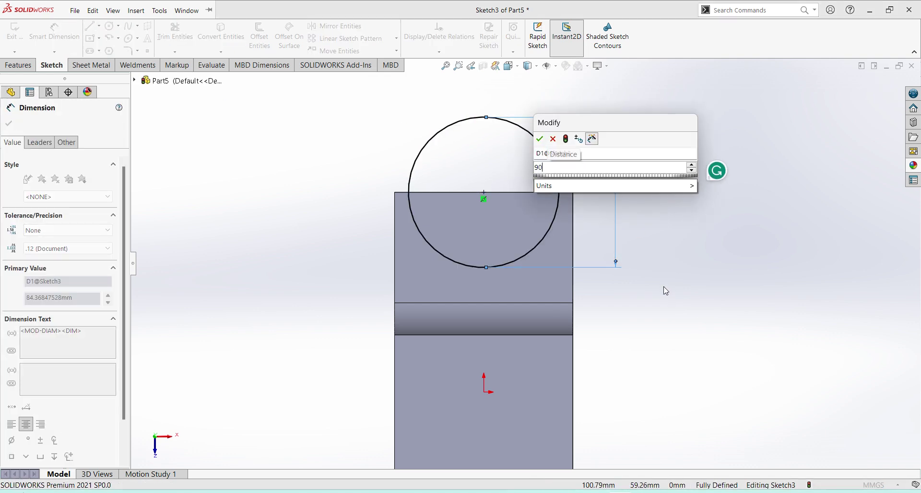
key(Return)
key(Escape)
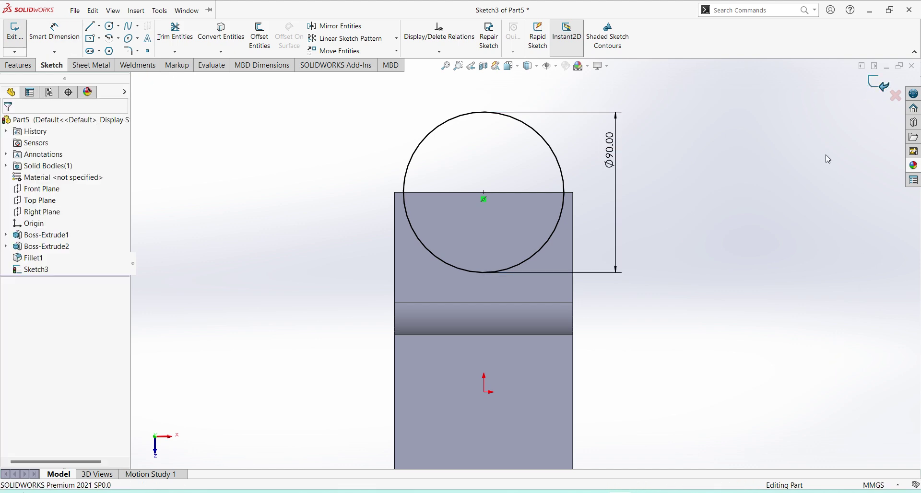
click(889, 91)
Step: Extrude the 90 mm circle 40 mm upward and 20 mm in the opposite direction, merged with the support
mouse_move(637, 350)
middle_down()
mouse_move(654, 273)
mouse_move(567, 269)
mouse_move(590, 264)
middle_up()
click(19, 39)
middle_drag(372, 280, 628, 369)
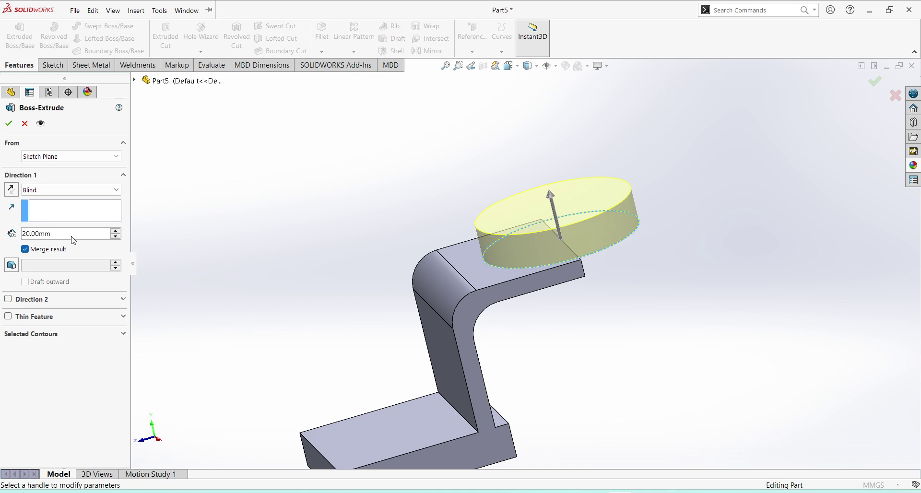
drag(30, 237, 63, 234)
text(4-0)
key(Num_Lock)
key(BackSpace)
key(BackSpace)
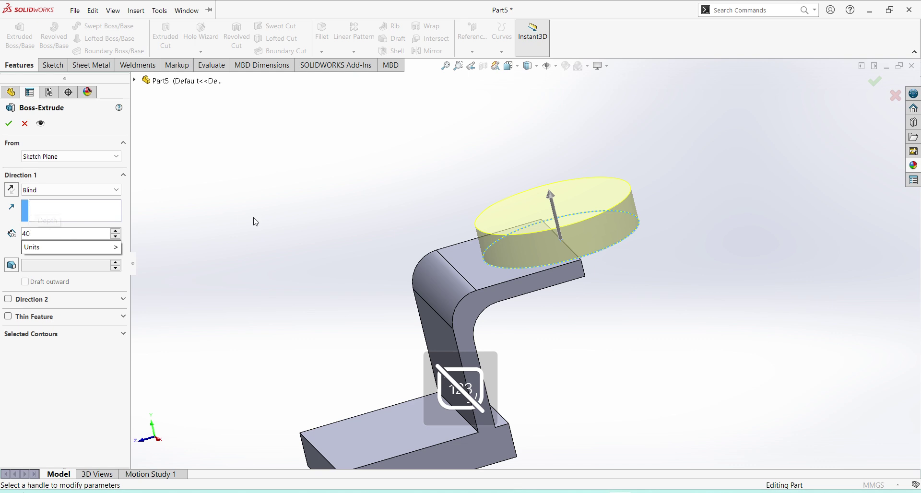
text(0)
key(Return)
click(8, 300)
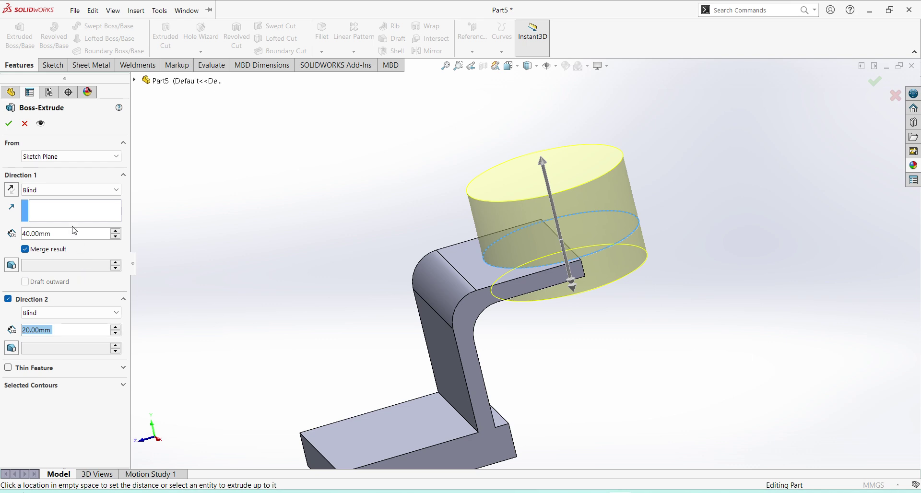
click(8, 123)
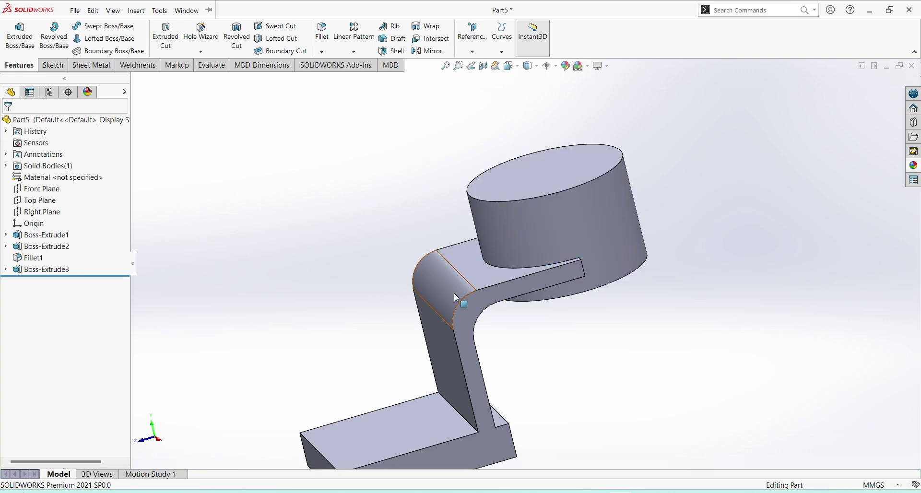
Step: Start a sketch on the cylindrical boss's top face and orient the view normal to it
click(549, 172)
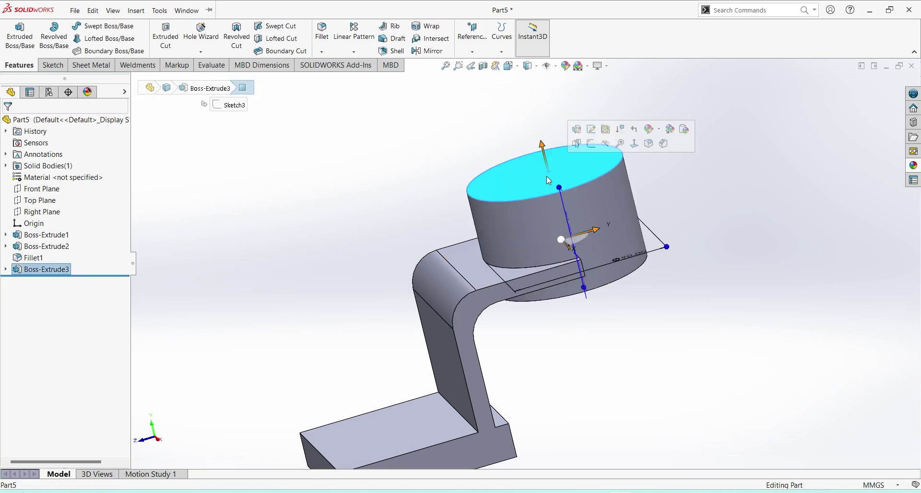
click(591, 143)
click(36, 281)
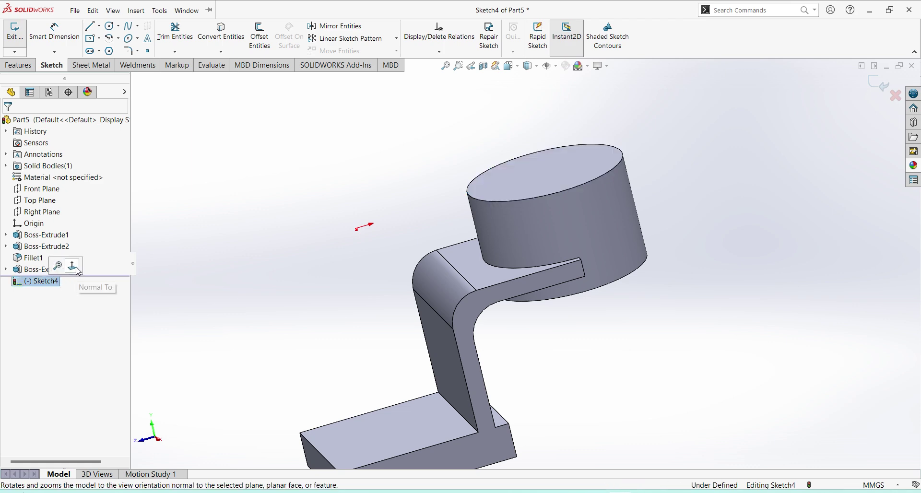
click(68, 265)
Step: Sketch a circle about 59 mm in diameter, concentric with the boss's top face
click(110, 27)
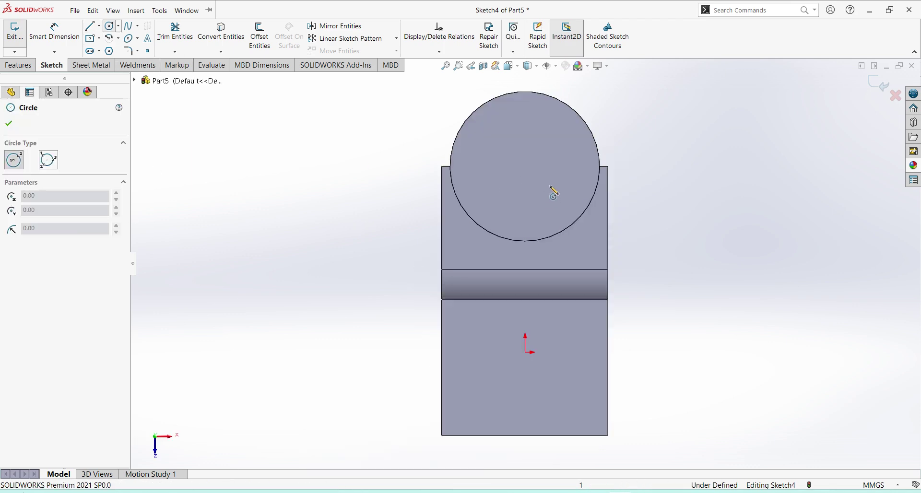
click(526, 166)
click(560, 201)
Step: Dimension the inner circle's diameter to 60 mm and exit the sketch
click(44, 43)
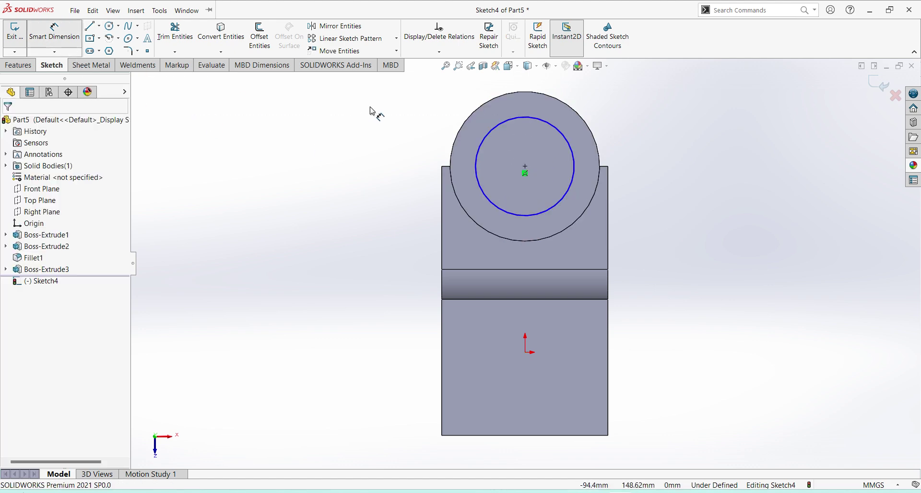
click(575, 152)
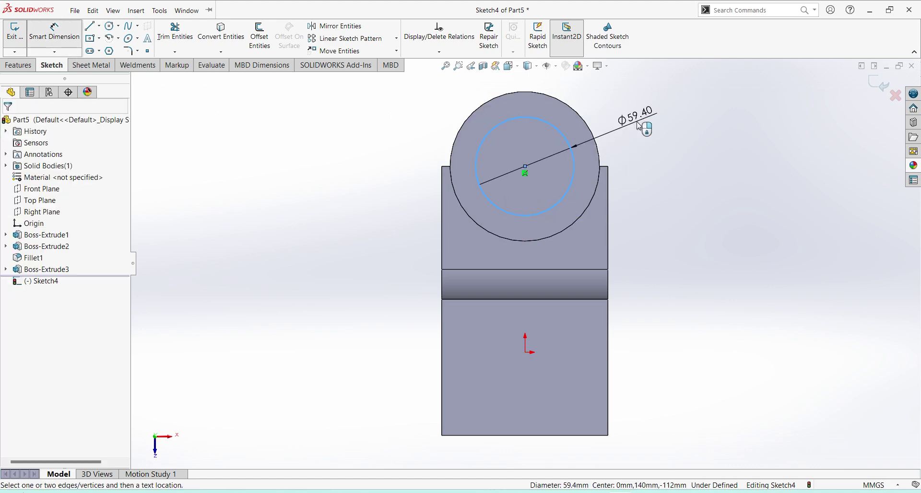
click(645, 165)
text(60)
key(Return)
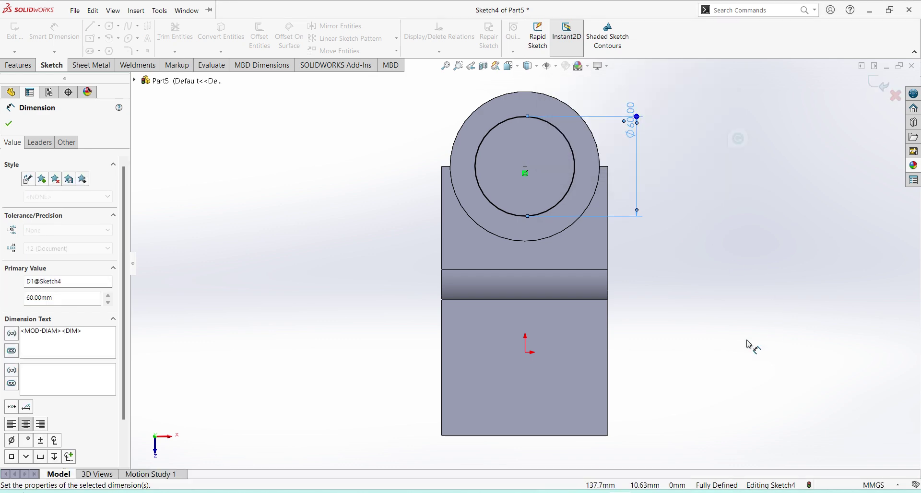
click(14, 126)
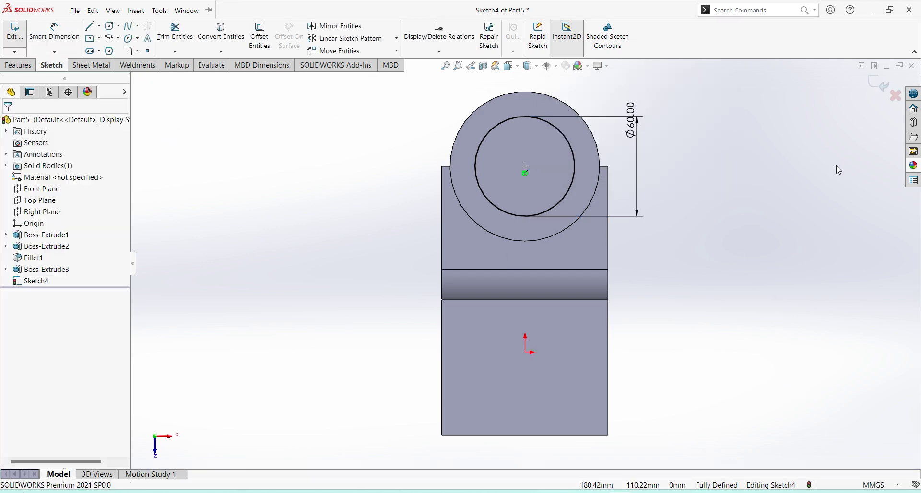
click(879, 85)
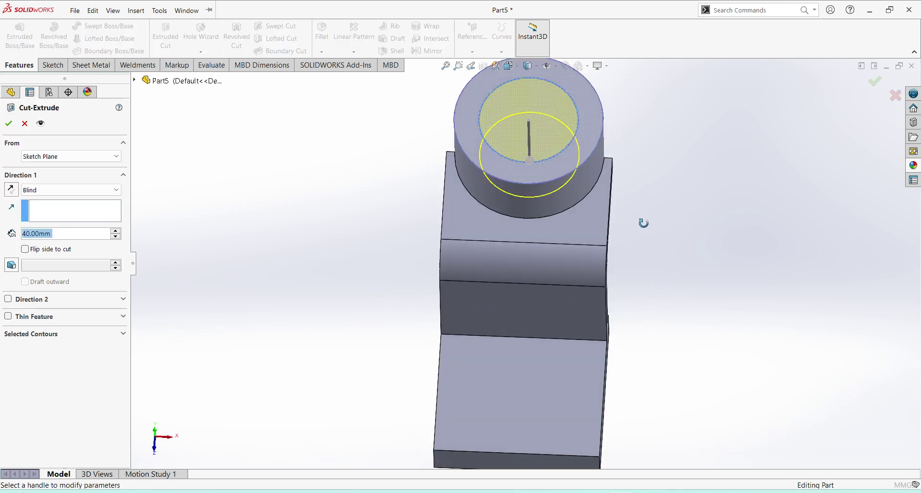
Step: Cut the 60 mm circle through the boss with the Up To Next end condition
click(67, 191)
click(84, 210)
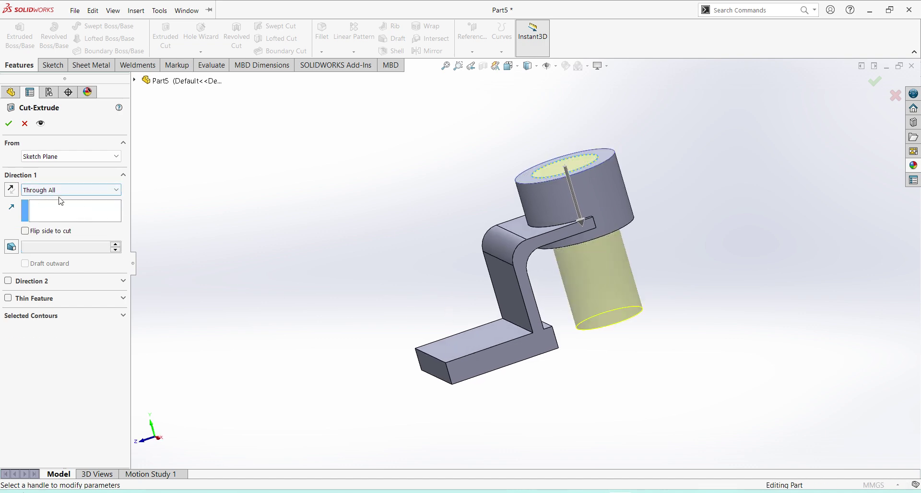
click(113, 192)
click(85, 225)
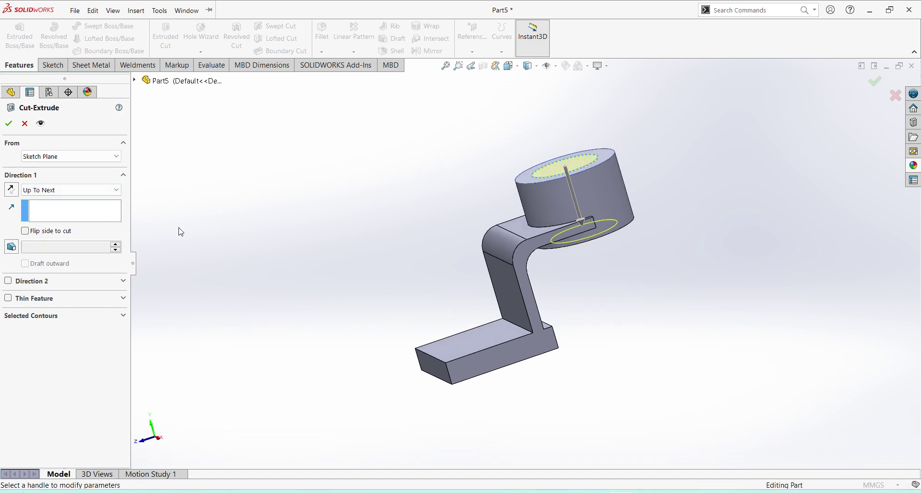
click(9, 123)
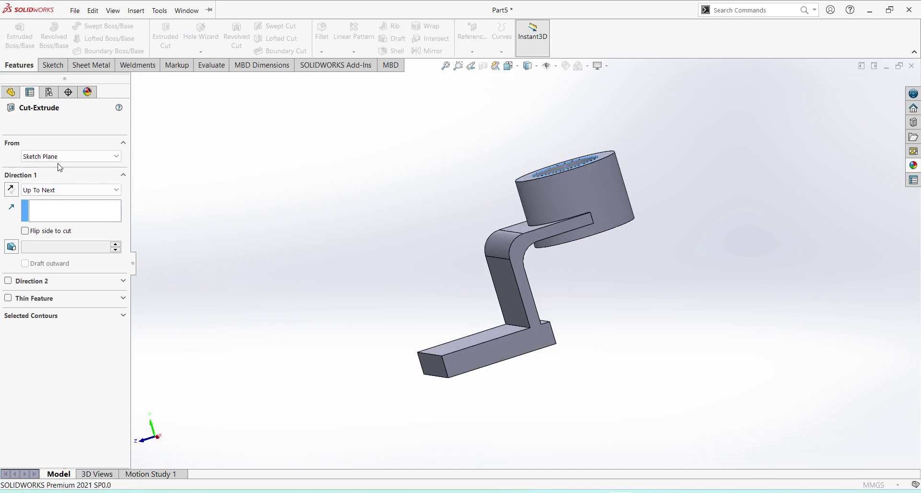
middle_drag(395, 256, 623, 349)
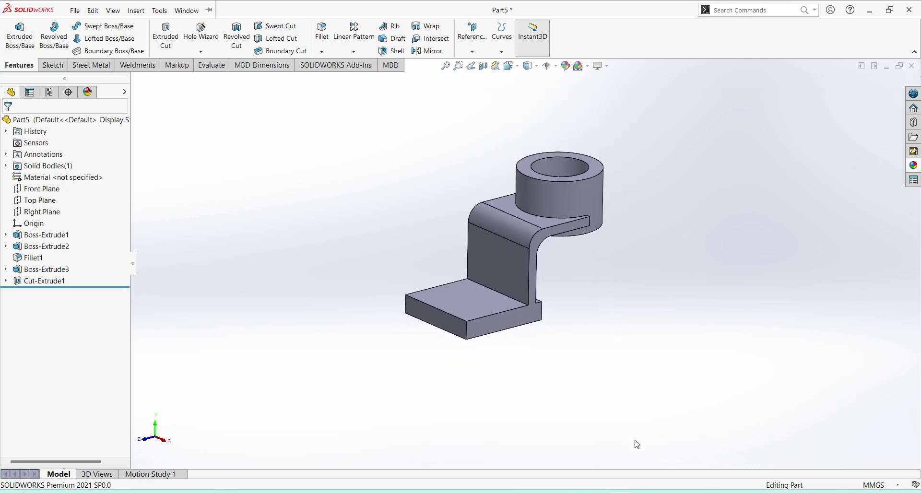
Step: Check the reference drawing, then start a sketch on the Right Plane and orient the view normal to it
key(alt+Tab)
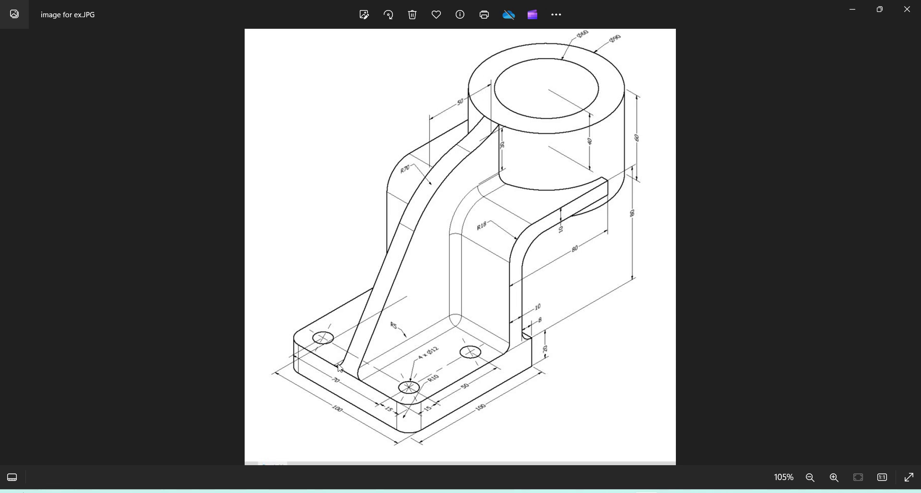
click(615, 437)
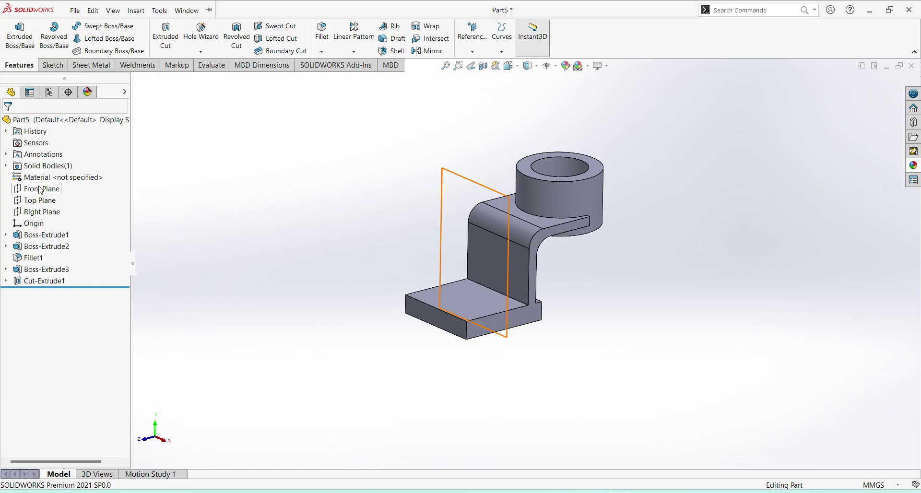
click(42, 212)
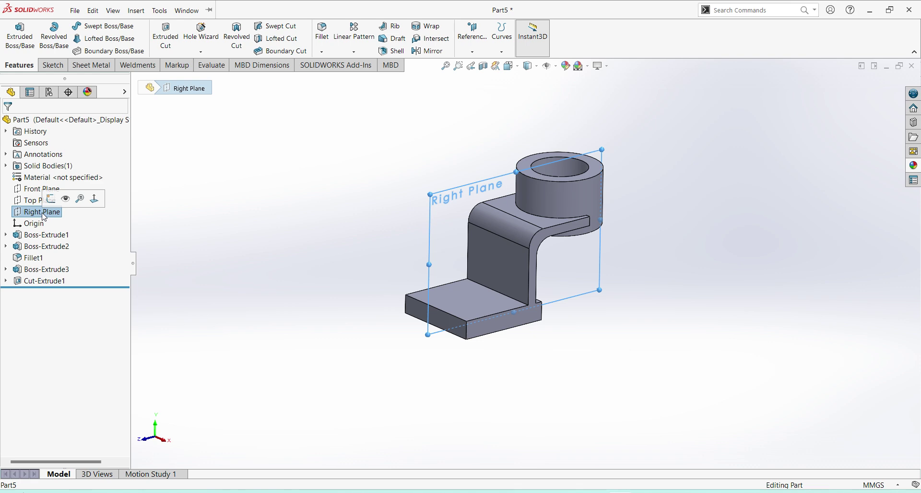
click(51, 199)
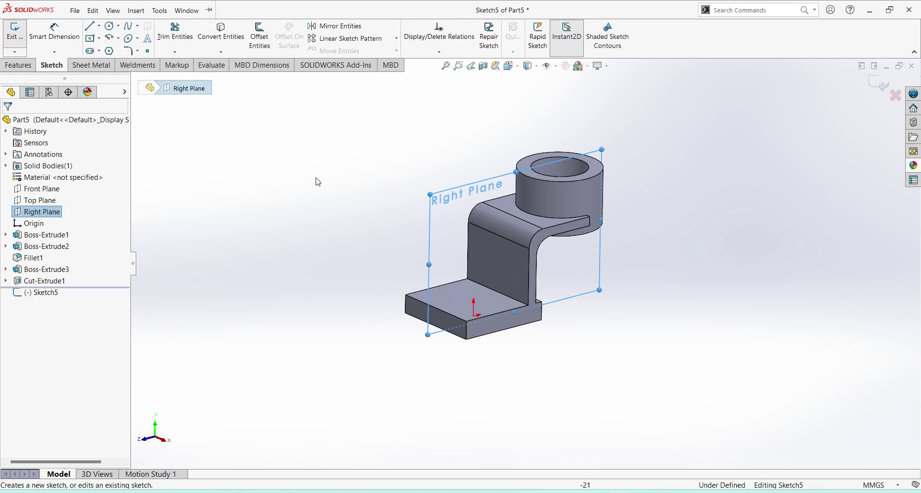
click(55, 292)
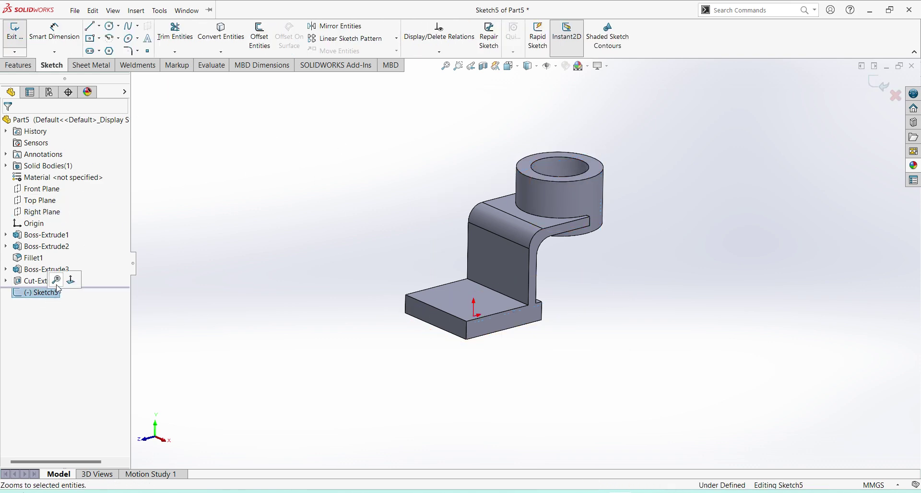
click(57, 280)
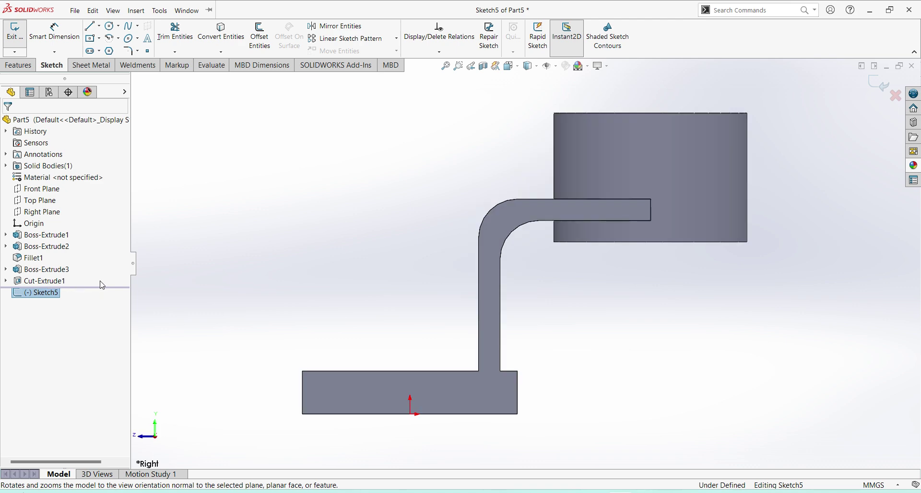
Step: Sketch a horizontal line about 51 mm long from the boss's outer edge, continued by a sloping line to the base plate's upper outer corner
click(89, 26)
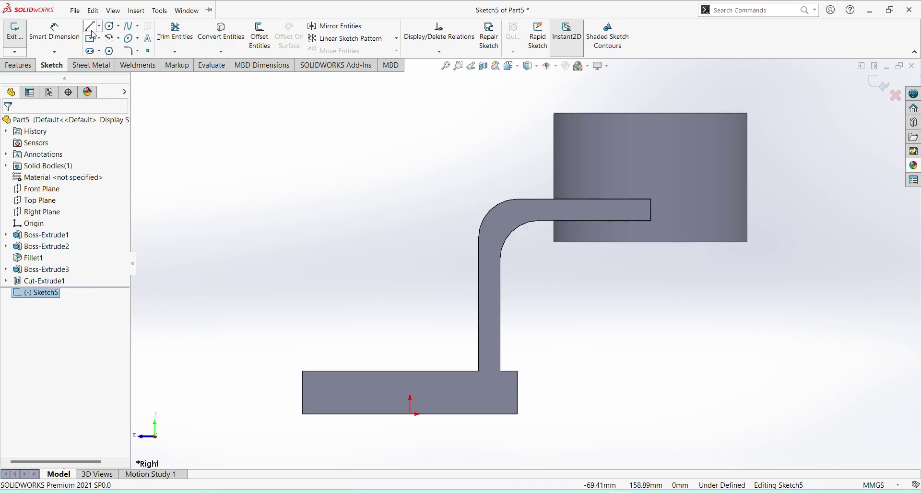
click(554, 129)
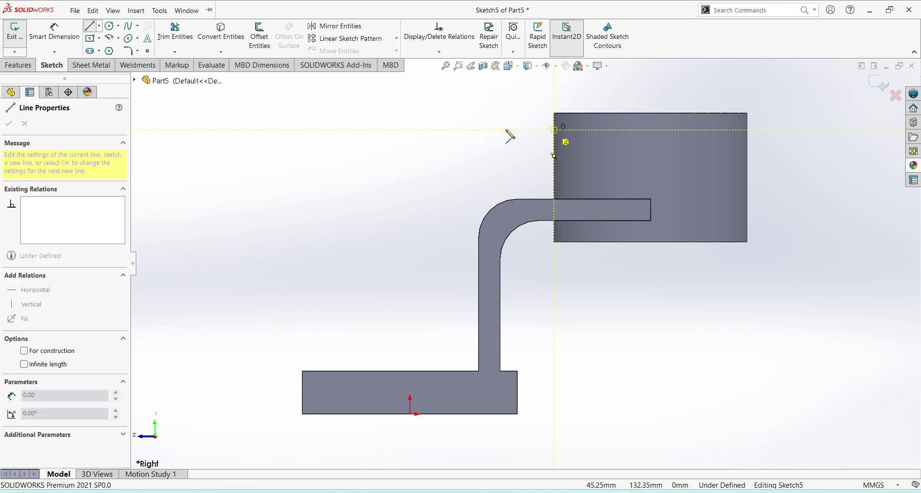
click(444, 130)
click(302, 371)
right_click(283, 242)
click(312, 295)
key(Escape)
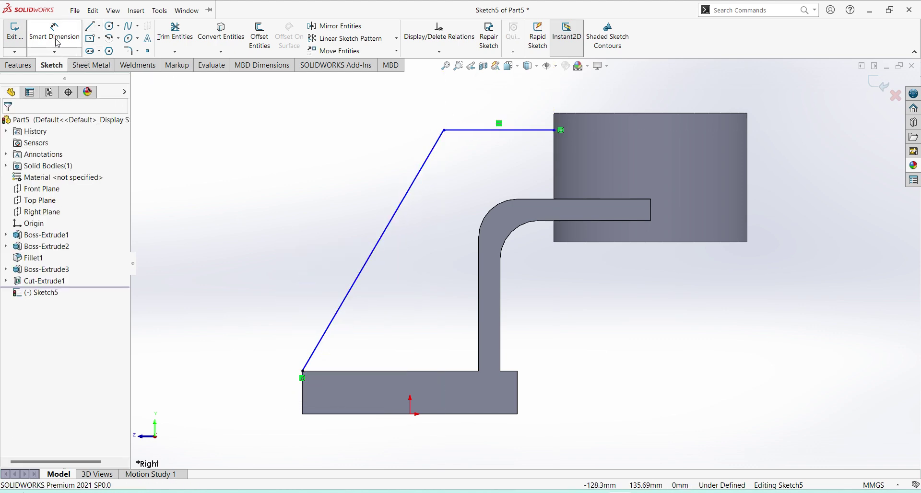
Step: Dimension the horizontal line 30 mm above the support's flat top face
click(57, 42)
click(539, 130)
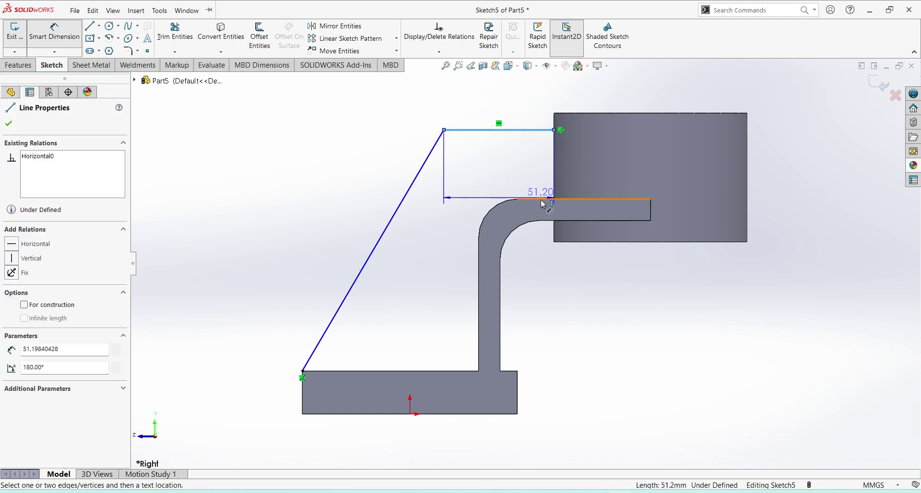
click(536, 200)
click(536, 188)
text(30)
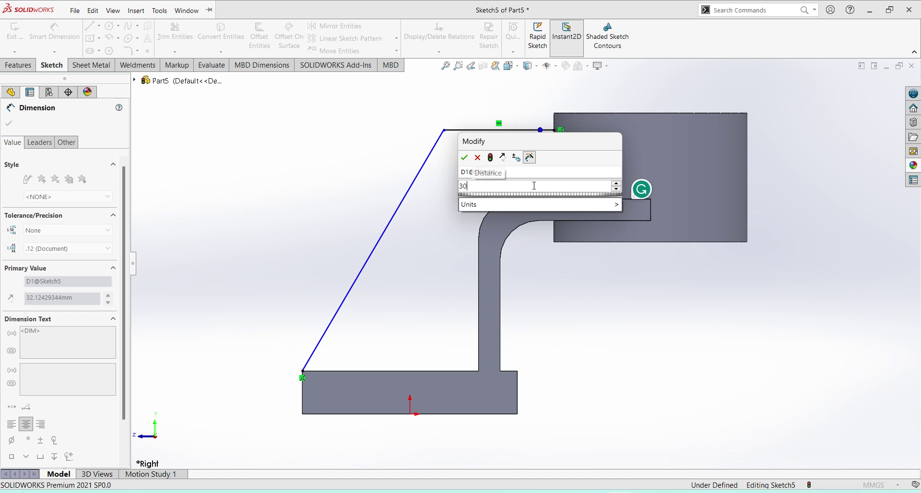
key(Return)
Step: Dimension the horizontal line's length to 50 mm and exit the sketch
click(513, 135)
click(510, 109)
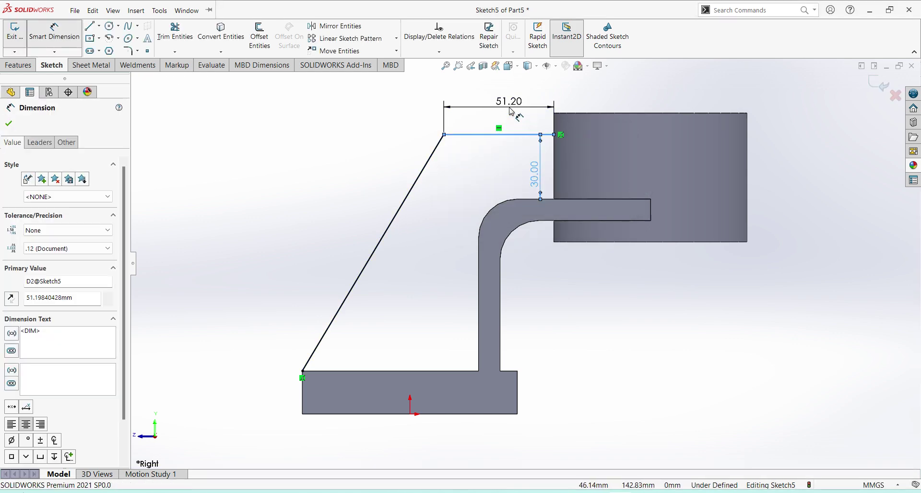
key(Return)
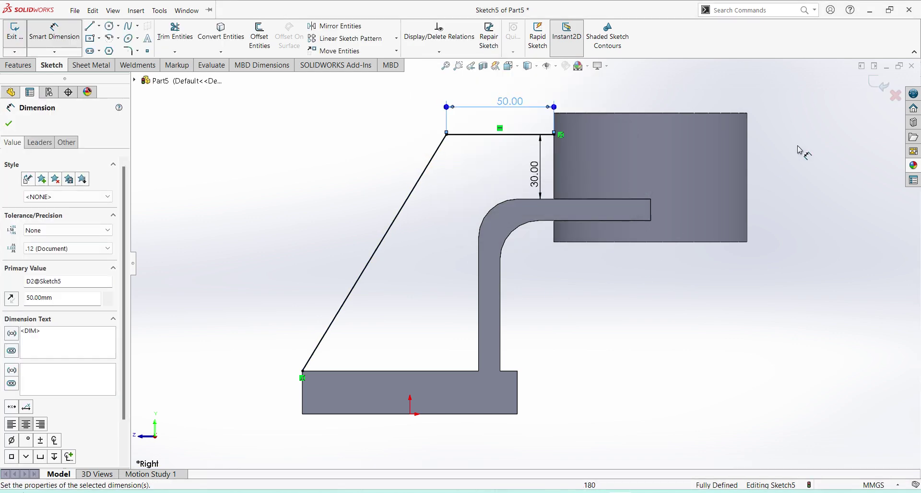
click(883, 91)
Step: Create a 10 mm thick rib from the sketched profile, centred on both sides, with the material side flipped toward the support
key(ctrl+7)
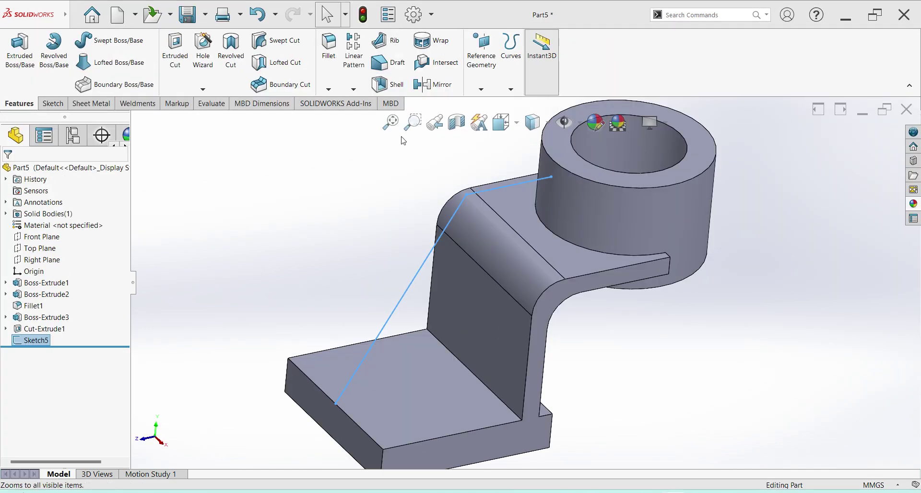
click(516, 126)
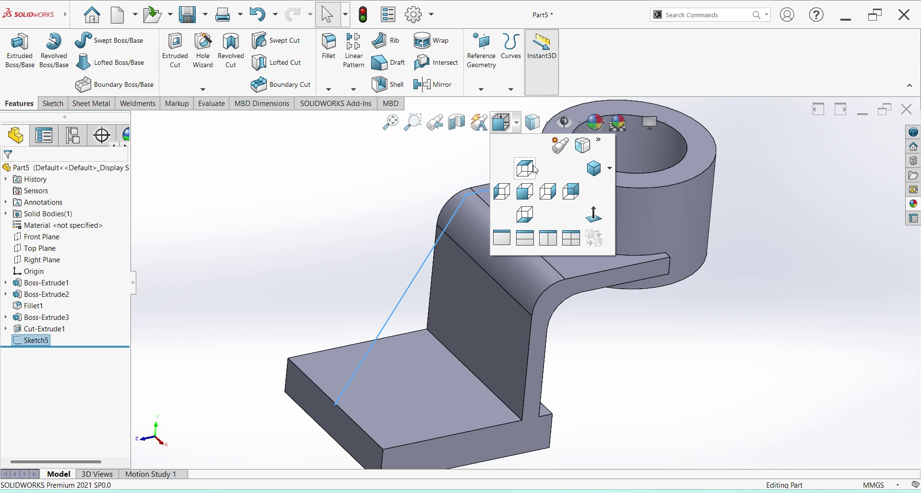
click(588, 172)
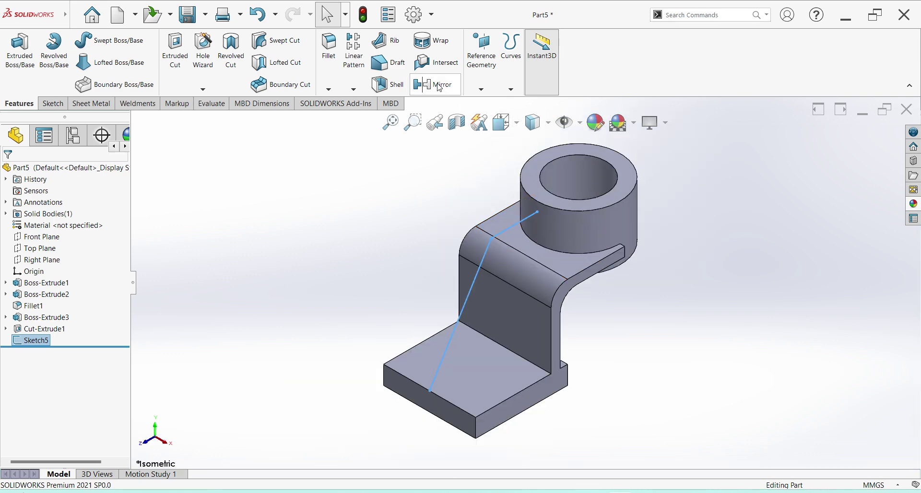
click(385, 43)
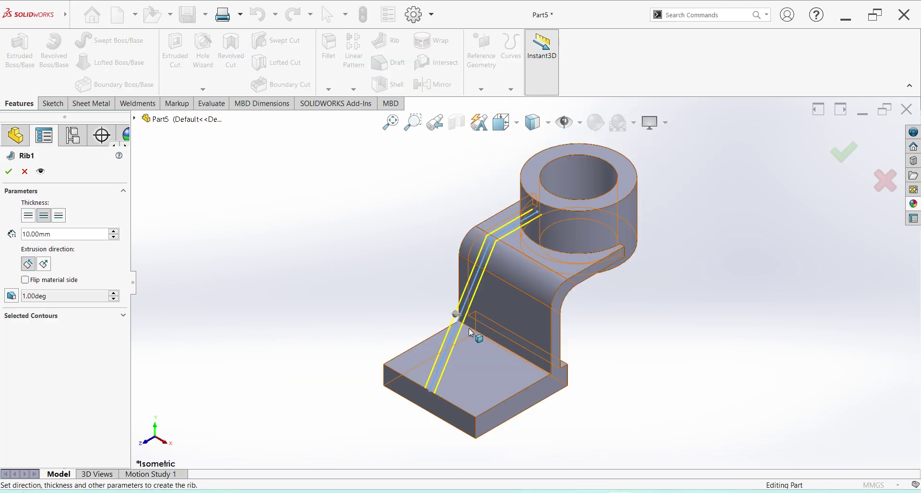
scroll(437, 321, down, 3)
scroll(520, 352, up, 1)
middle_drag(520, 352, 512, 308)
scroll(474, 279, down, 2)
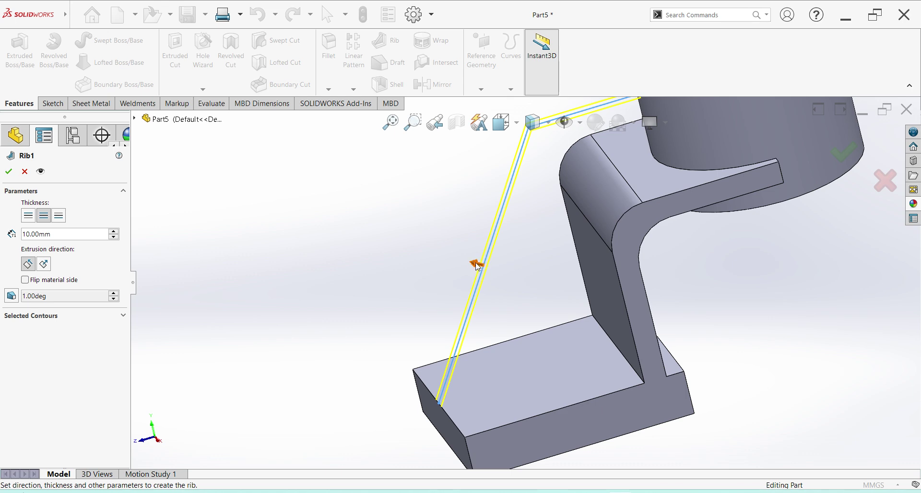
scroll(538, 328, up, 2)
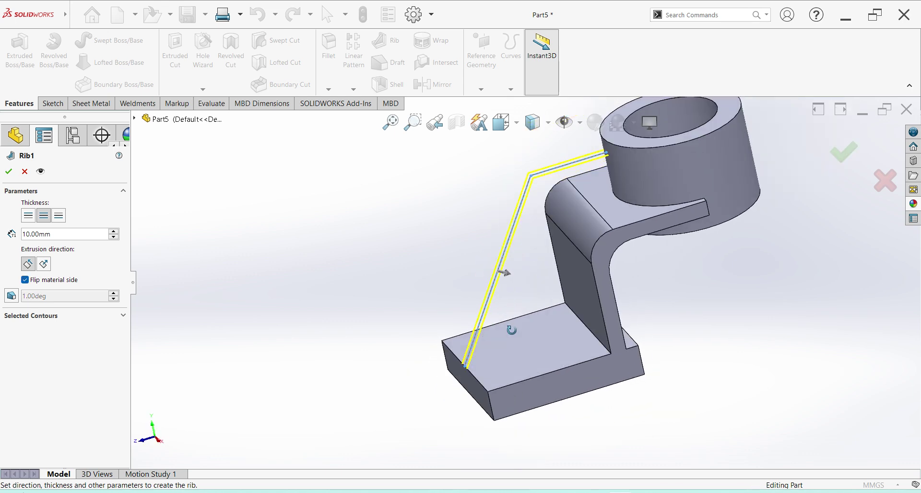
click(9, 171)
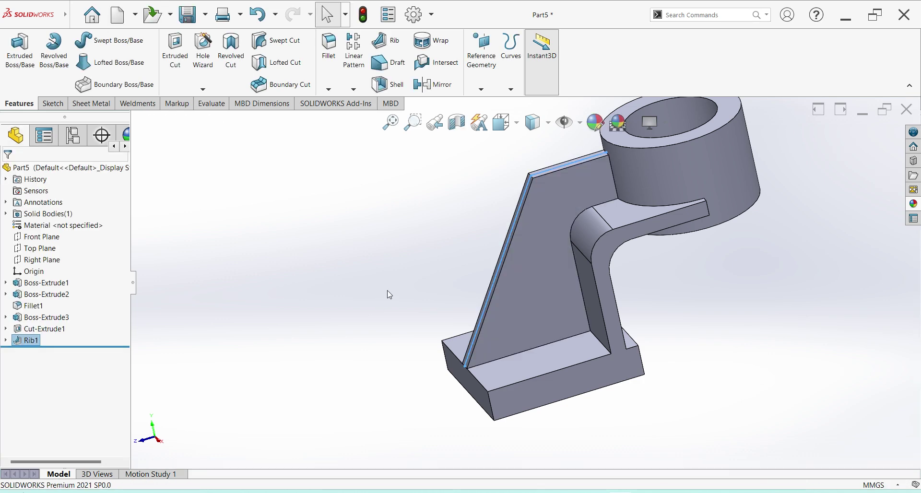
Step: Check the reference drawing, then fillet the rib's upper corner between its sloping and horizontal faces with a 70 mm radius
middle_drag(368, 299, 438, 284)
scroll(438, 284, up, 2)
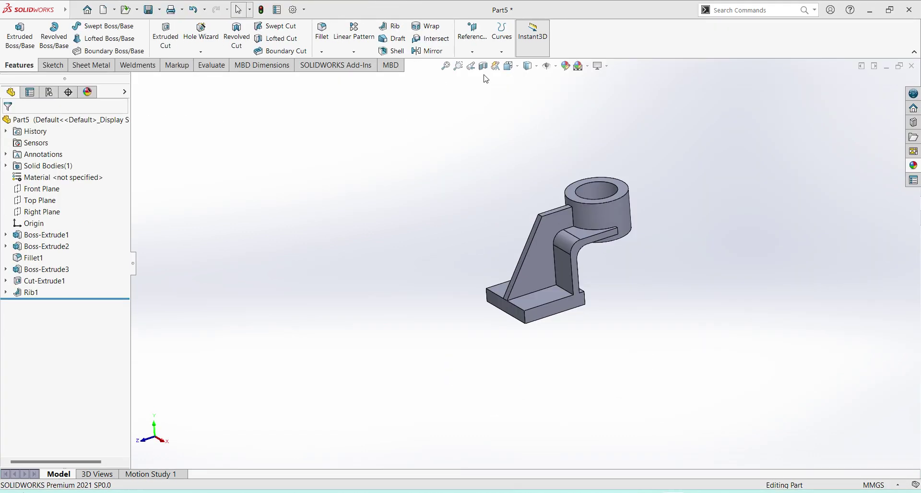
click(518, 67)
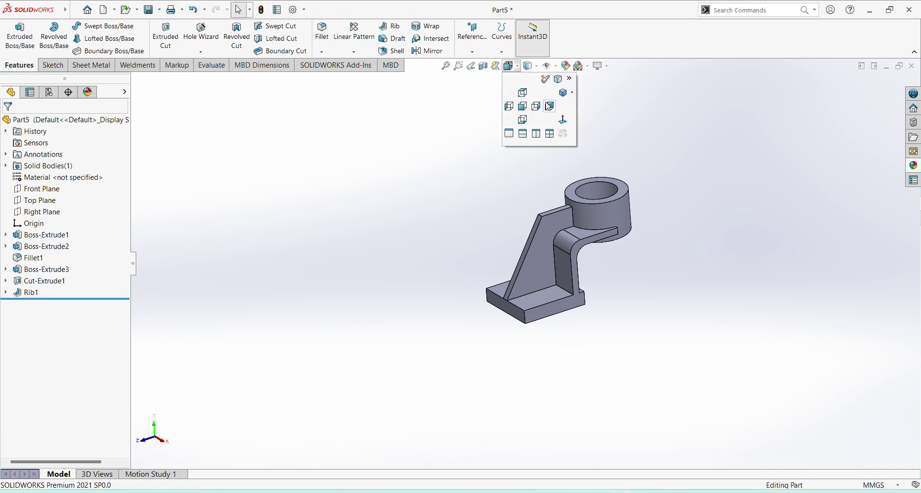
click(565, 94)
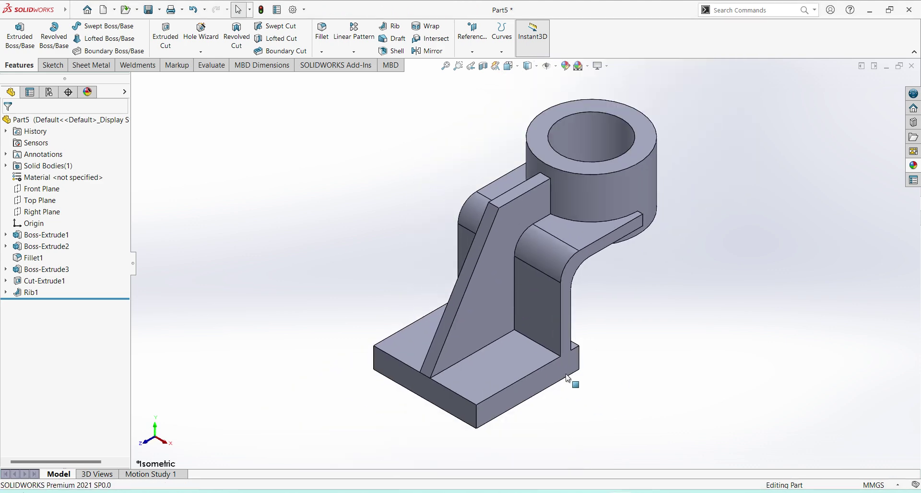
key(alt+Tab)
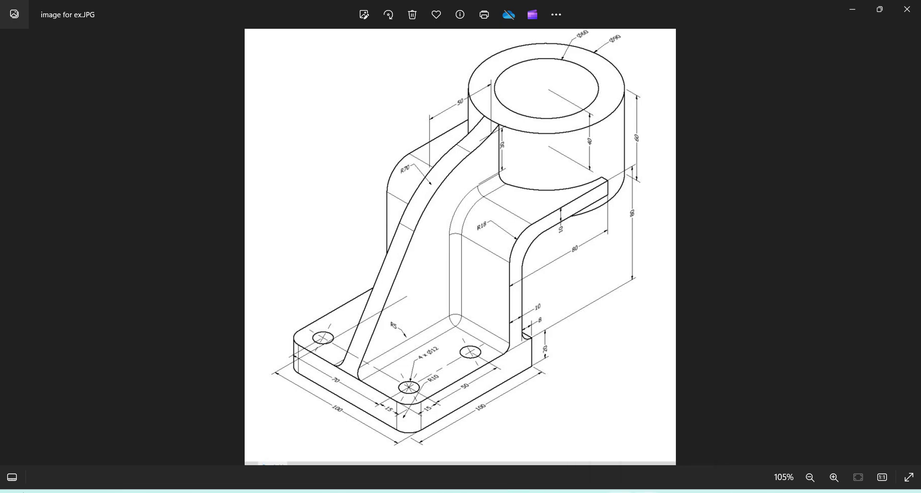
click(677, 489)
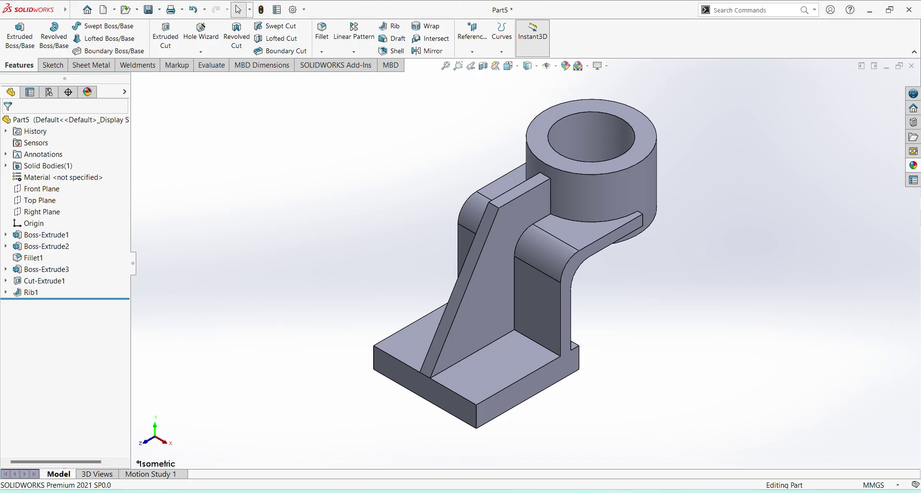
click(328, 32)
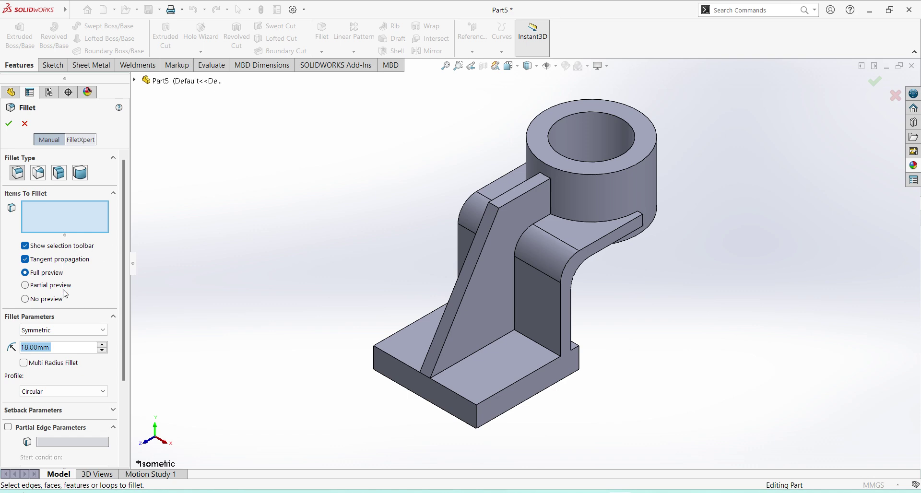
text(70)
key(Return)
click(494, 208)
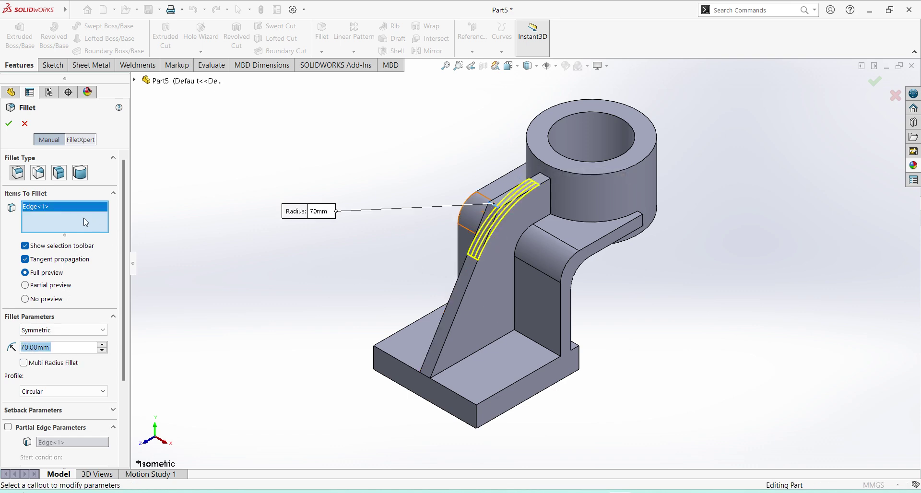
click(9, 123)
Step: Fillet the edge where the rib's top face meets the cylindrical boss with a 70 mm radius
scroll(527, 238, down, 2)
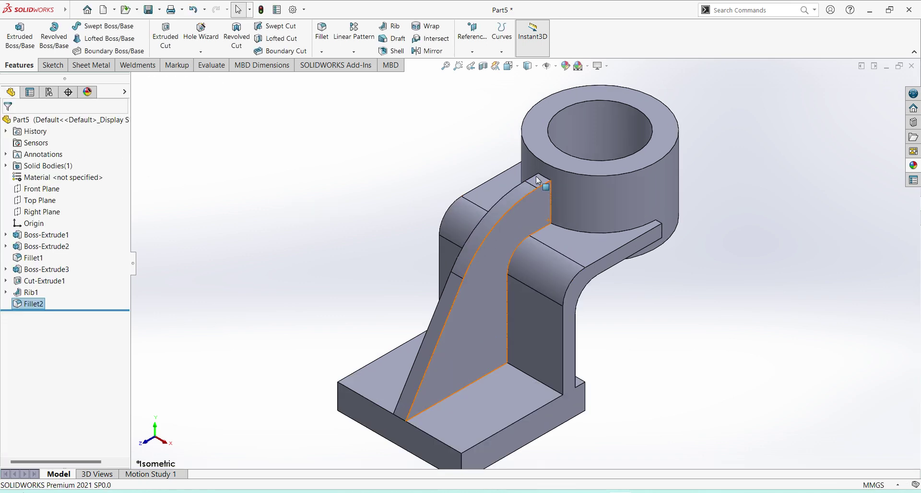
click(322, 31)
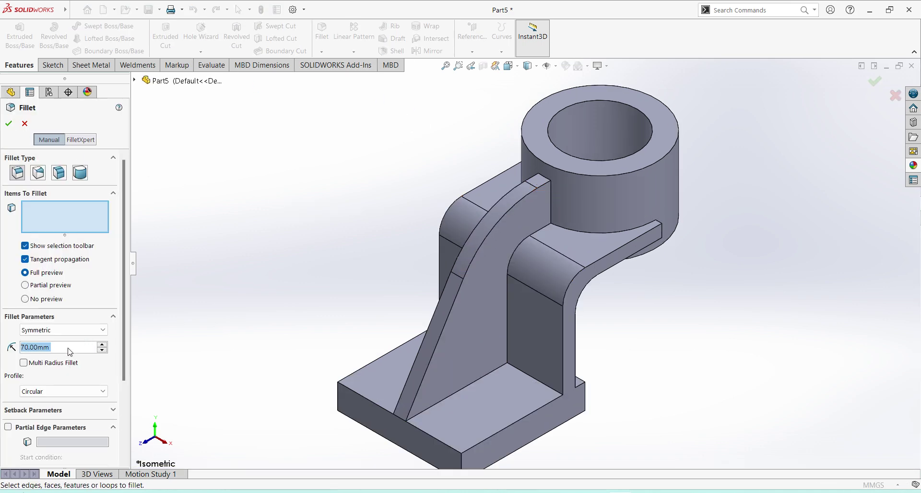
click(548, 181)
click(9, 123)
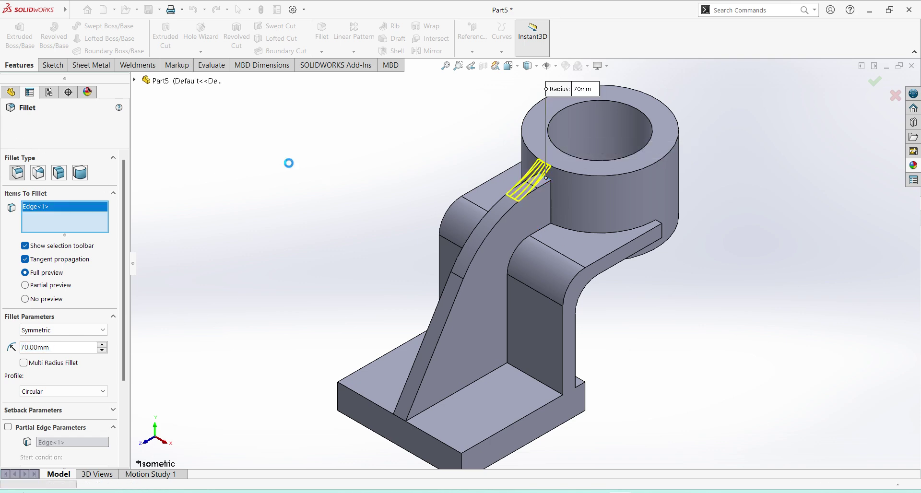
Step: Examine the filleted rib and its junction with the boss, including in the isometric view
ctrl+middle_drag(615, 197, 531, 351)
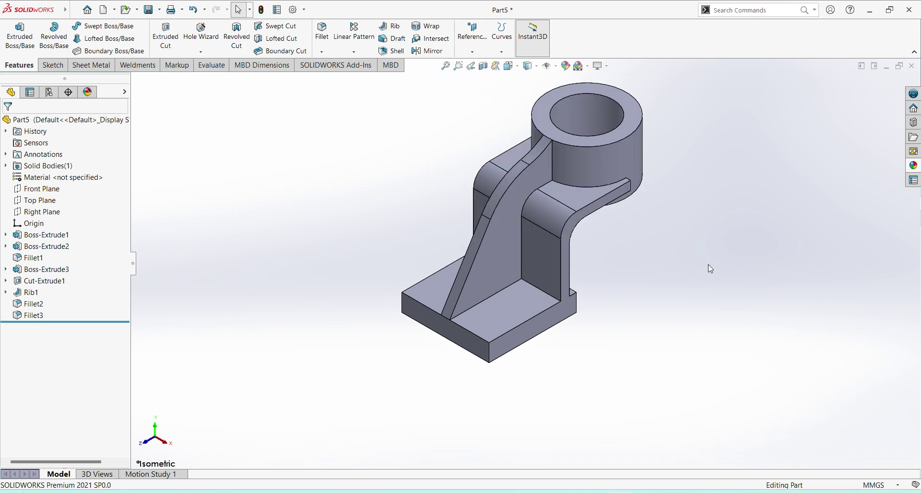
middle_drag(667, 378, 621, 384)
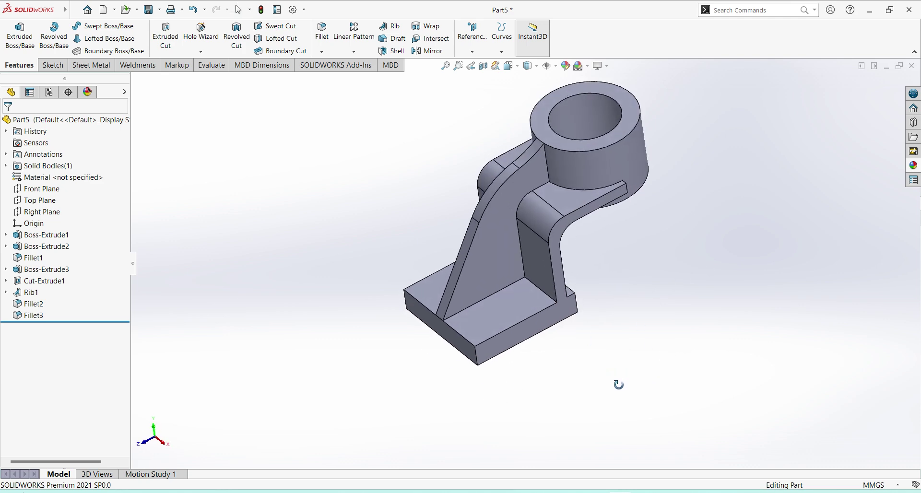
click(509, 65)
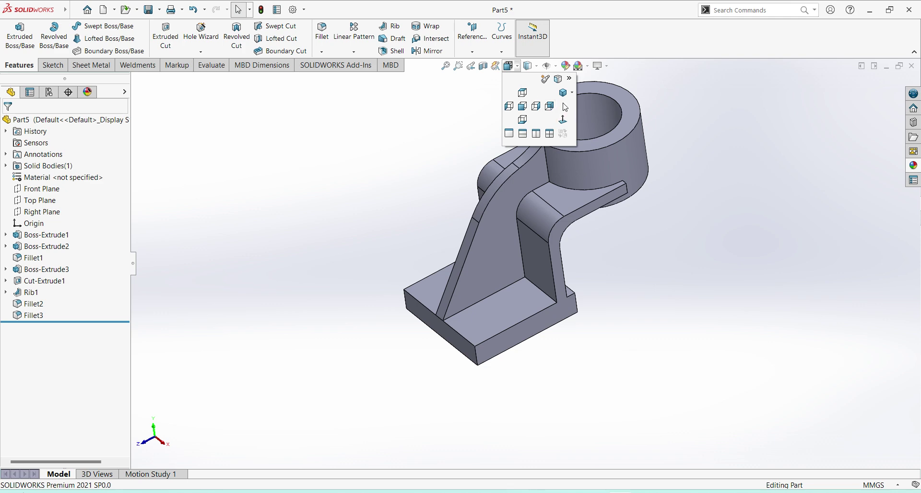
click(564, 100)
scroll(546, 310, down, 2)
scroll(546, 310, up, 2)
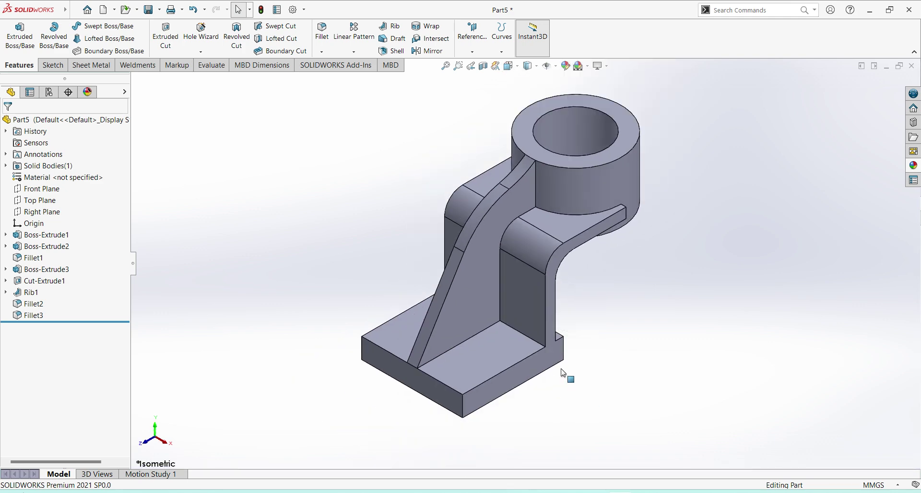
scroll(573, 381, down, 3)
scroll(539, 355, up, 2)
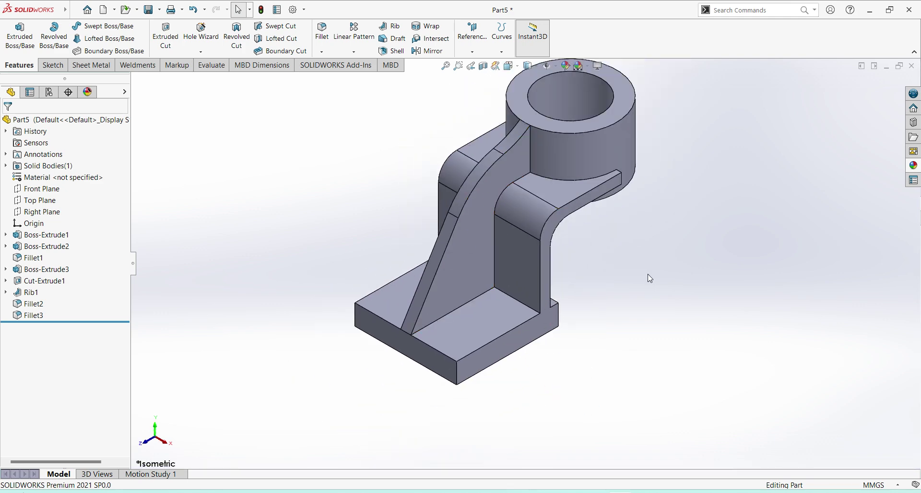
Step: Check the reference drawing and set up a 5 mm fillet on one side's rib and support base edges plus both rib-to-support edges
key(alt+Tab)
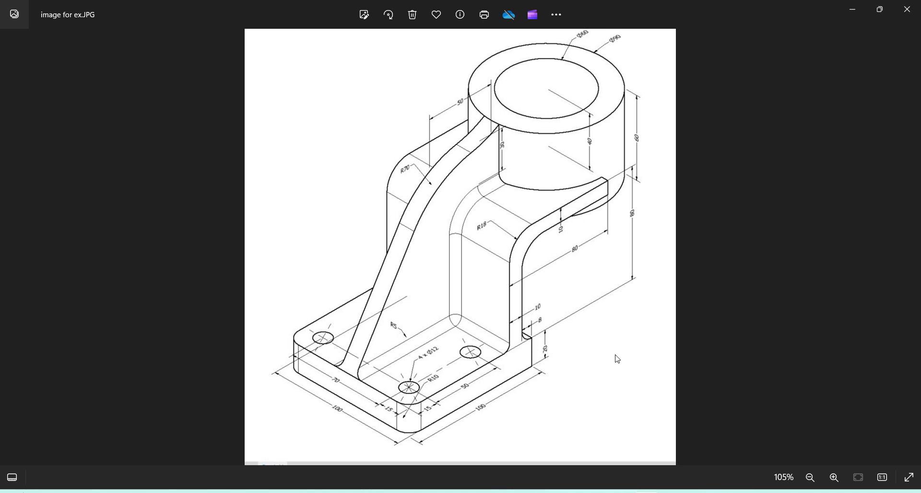
key(alt+Tab)
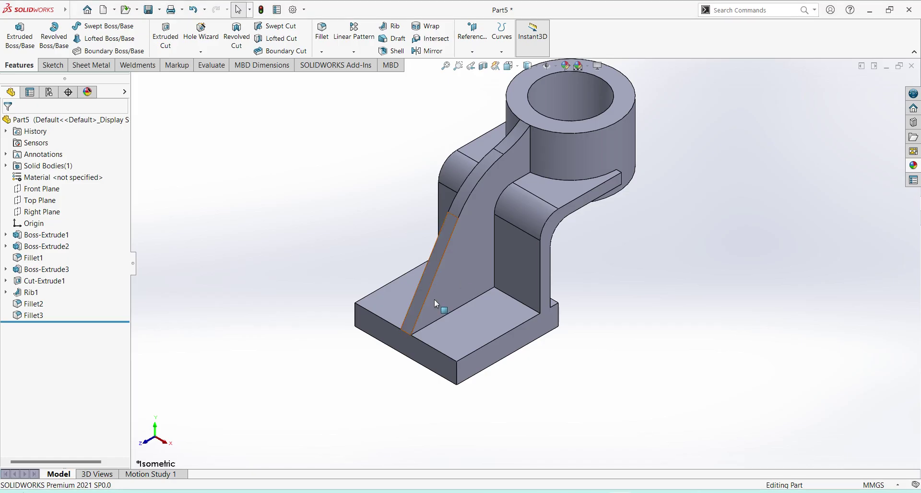
click(322, 29)
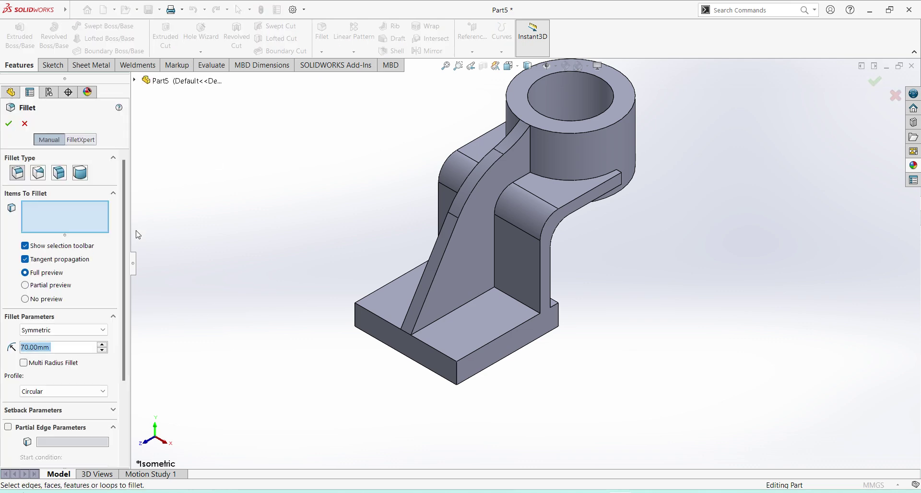
text(5)
key(Return)
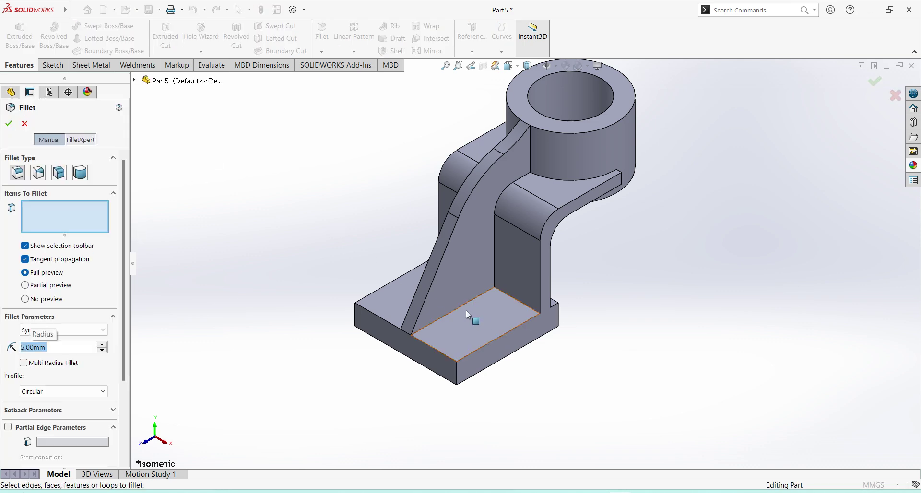
click(457, 309)
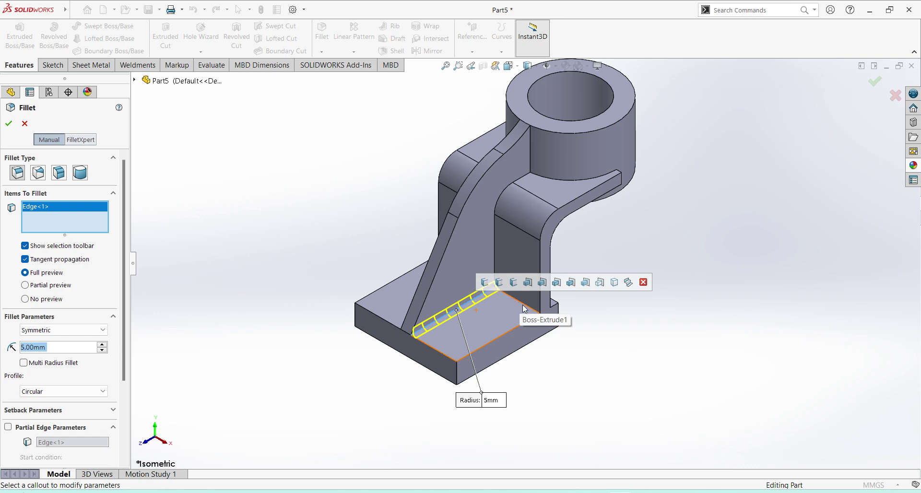
click(526, 305)
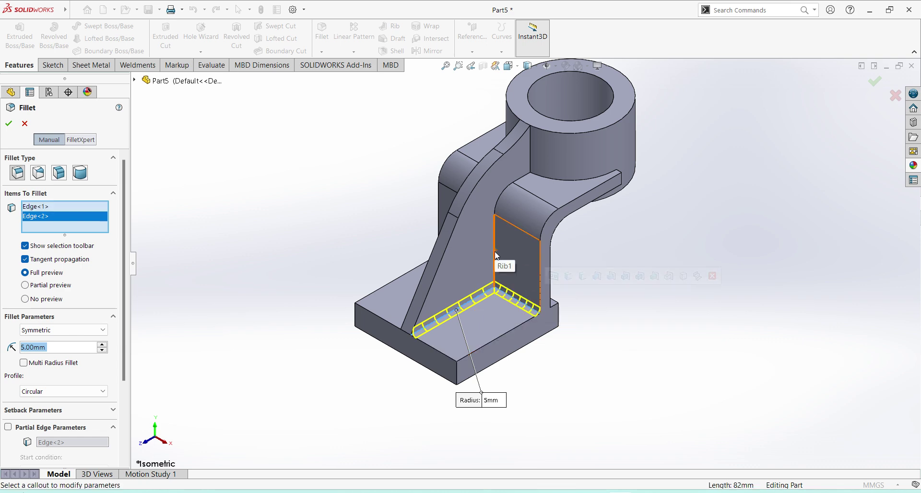
click(494, 251)
click(497, 186)
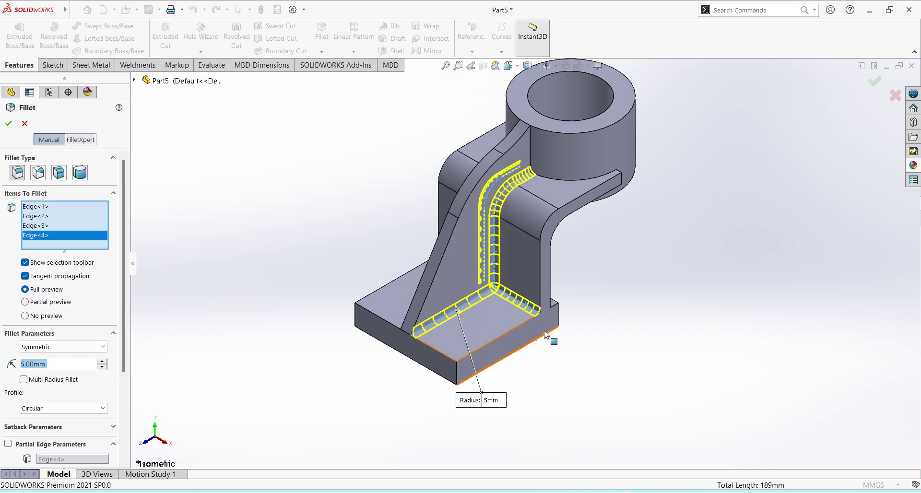
Step: Add the opposite side's rib and support base edges and the support's rear base edge to the fillet, and apply it
middle_drag(604, 368, 749, 379)
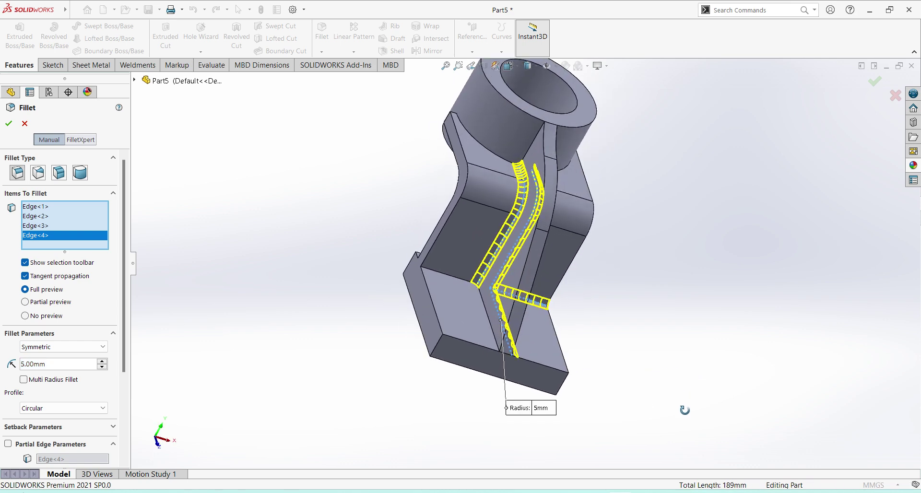
click(496, 332)
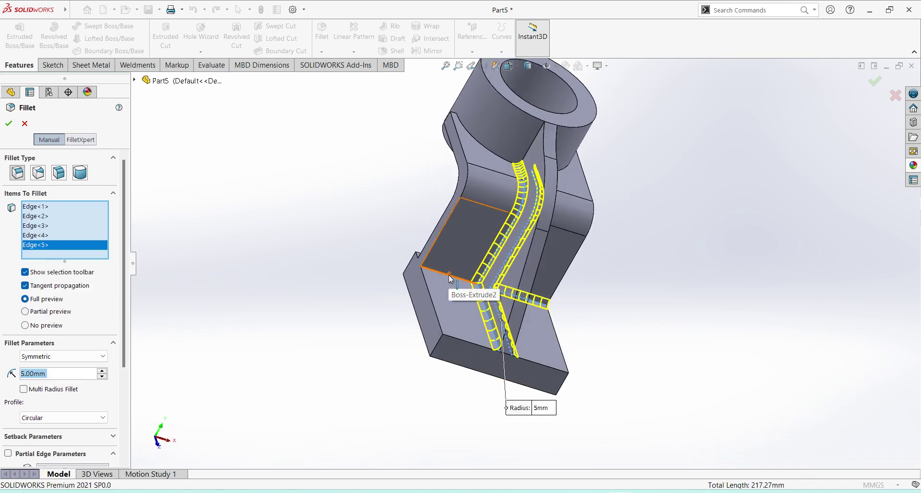
click(450, 277)
middle_drag(695, 342, 526, 338)
scroll(503, 304, down, 3)
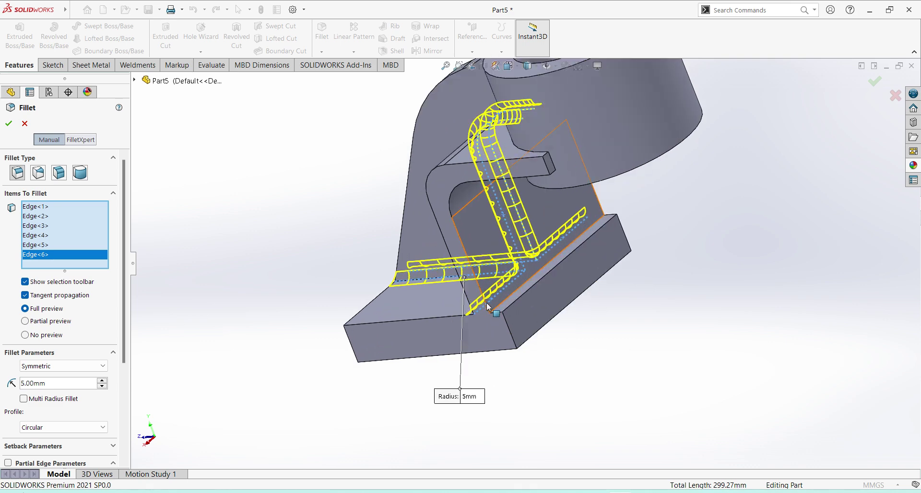
click(502, 301)
middle_drag(616, 315, 653, 379)
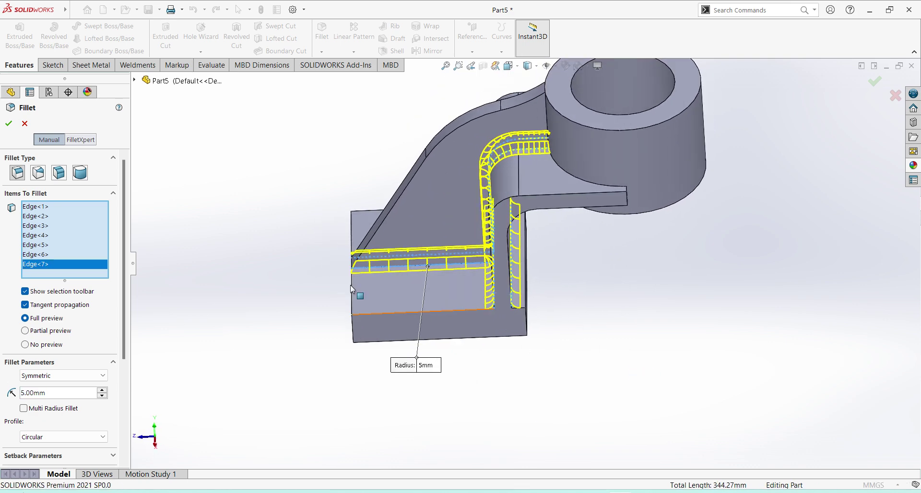
click(8, 124)
middle_drag(304, 200, 499, 371)
scroll(575, 342, up, 2)
click(518, 68)
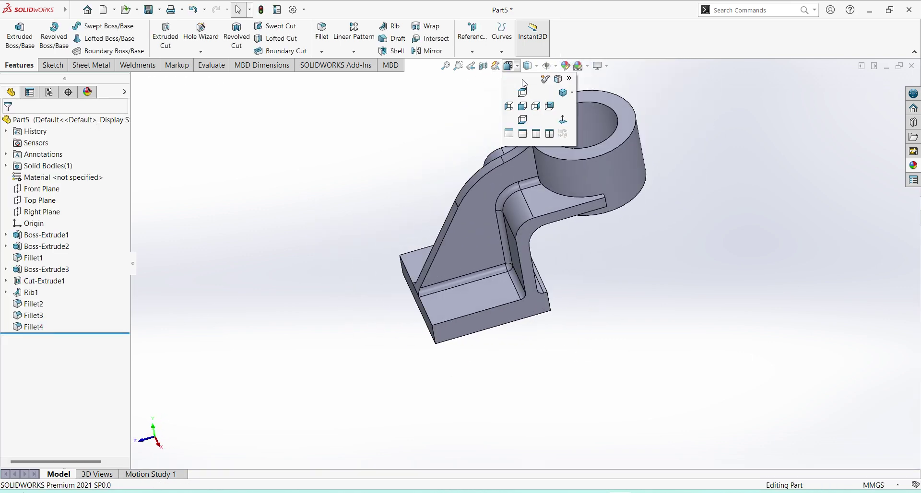
click(562, 96)
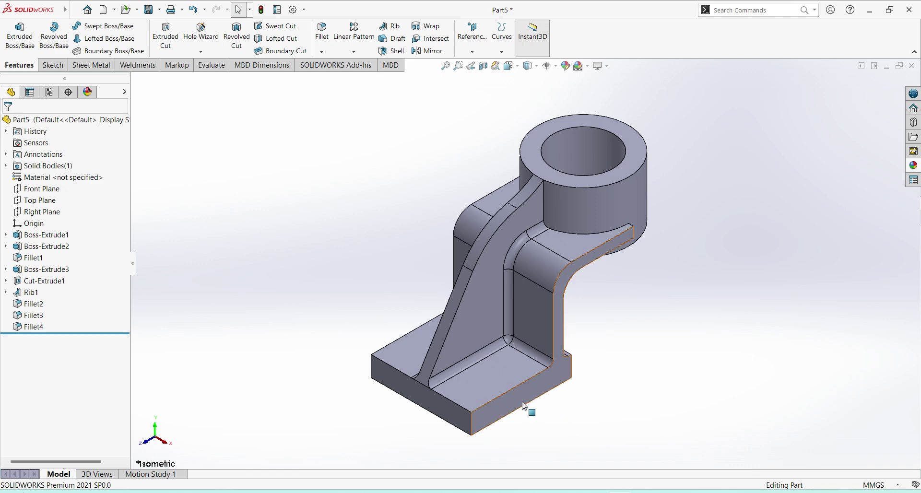
Step: Check the reference drawing and the base plate's top face for the mounting hole details
scroll(566, 416, down, 1)
scroll(550, 414, up, 1)
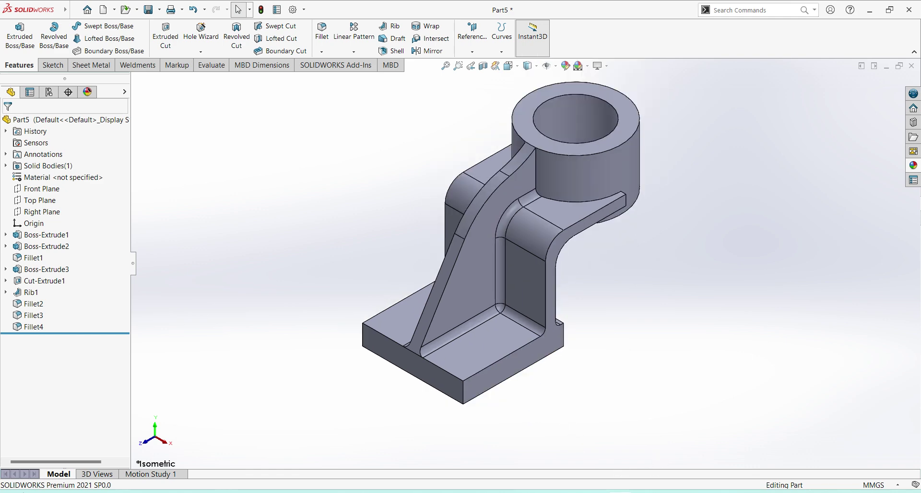
click(646, 492)
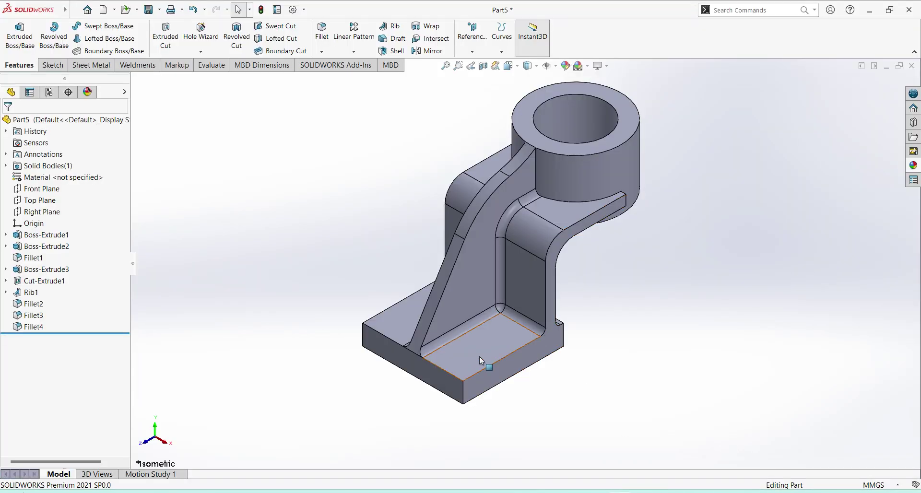
click(465, 356)
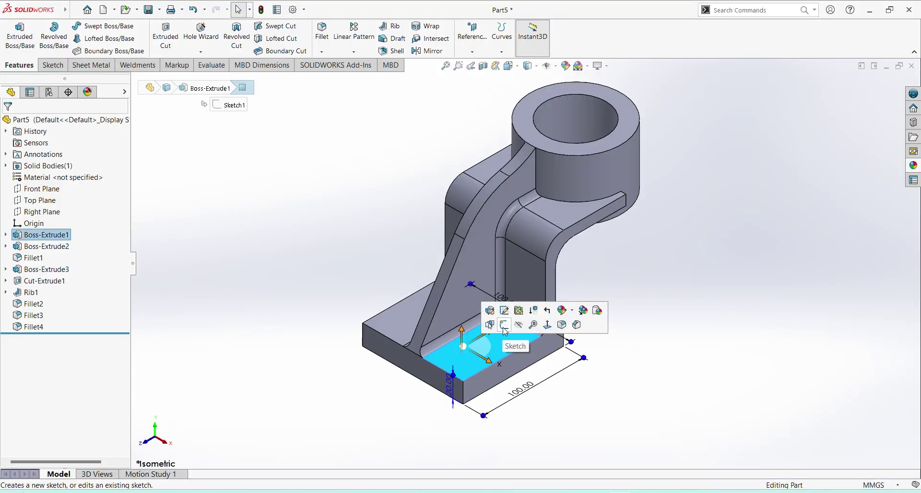
click(609, 413)
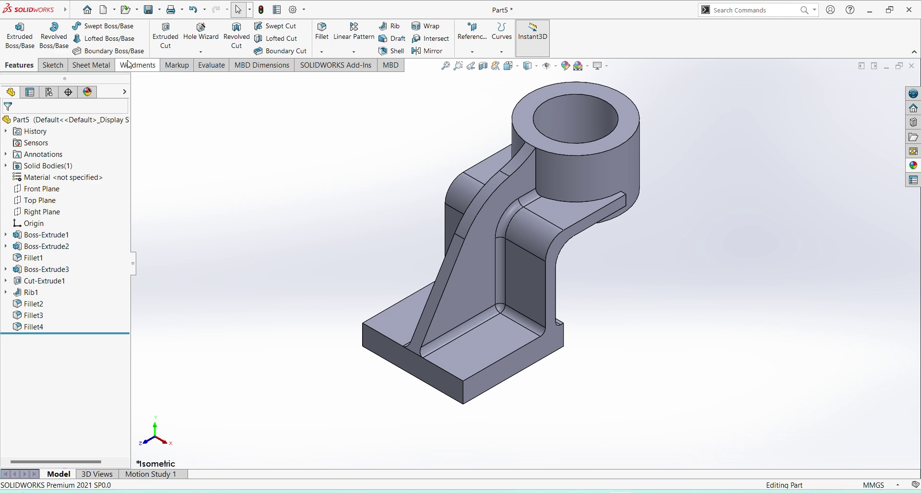
Step: Set up a Hole Wizard feature of the plain Hole type with the ISO standard, Drill sizes and size Ø12.0
click(201, 36)
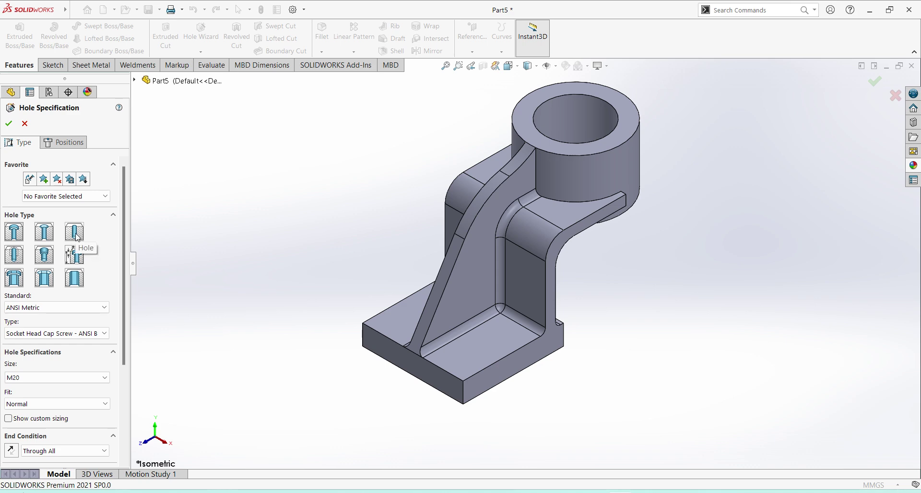
click(78, 237)
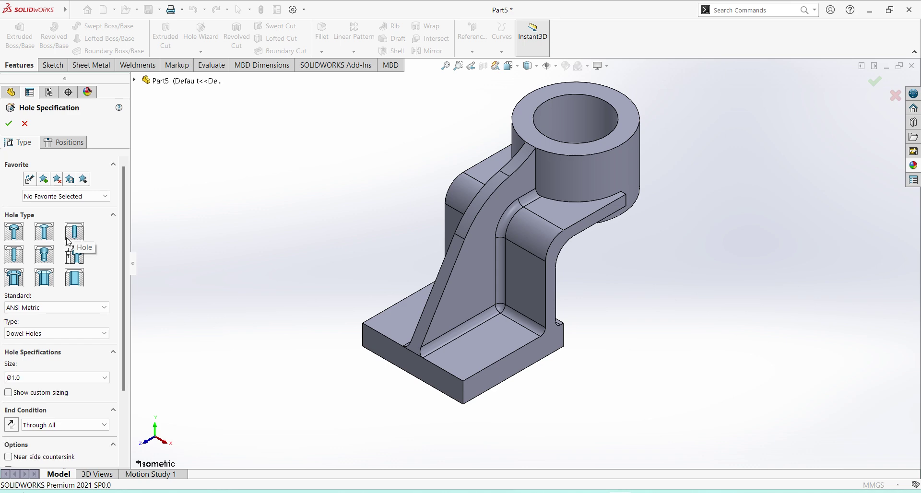
click(104, 307)
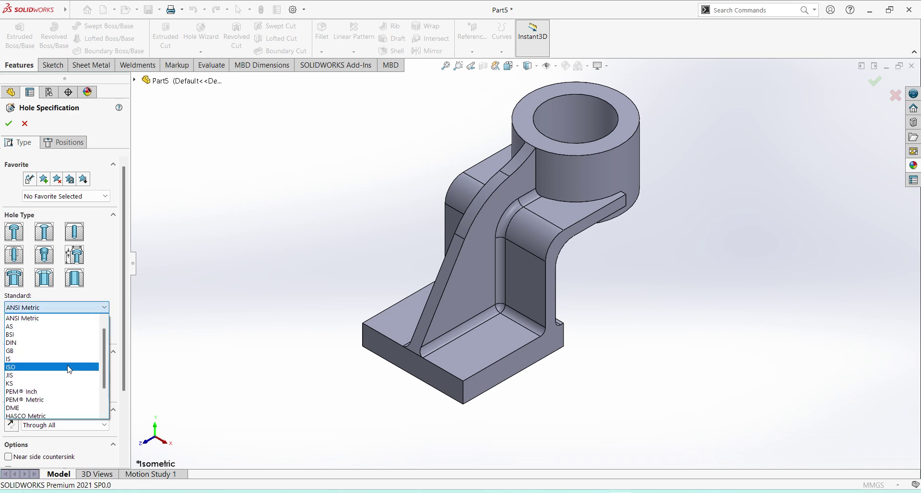
click(70, 368)
click(105, 335)
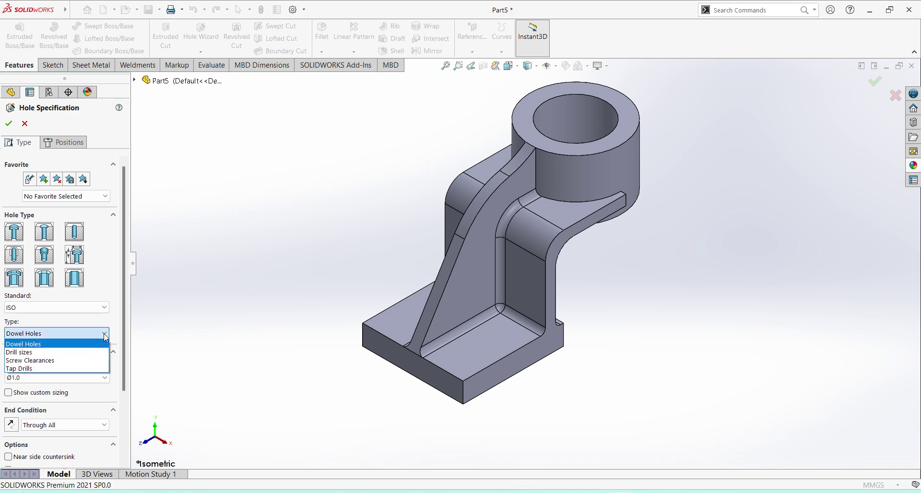
click(82, 352)
click(83, 378)
scroll(84, 448, down, 6)
scroll(70, 449, down, 20)
scroll(72, 450, down, 8)
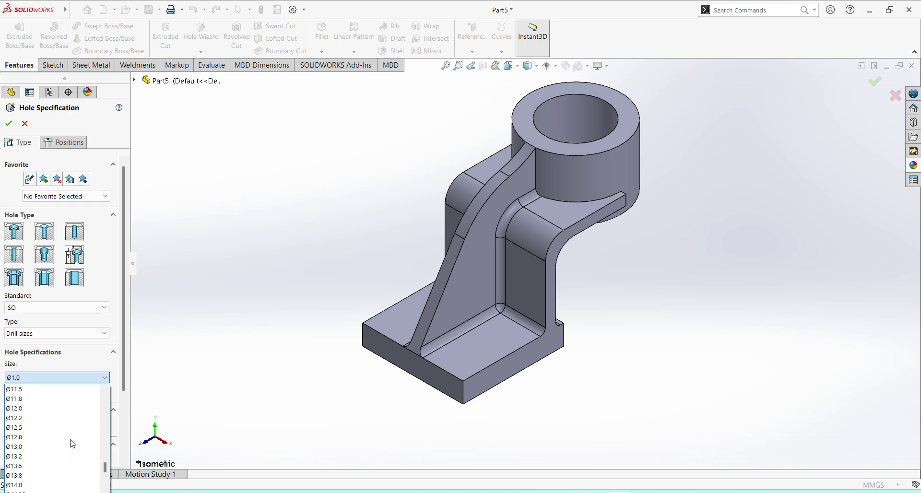
click(56, 409)
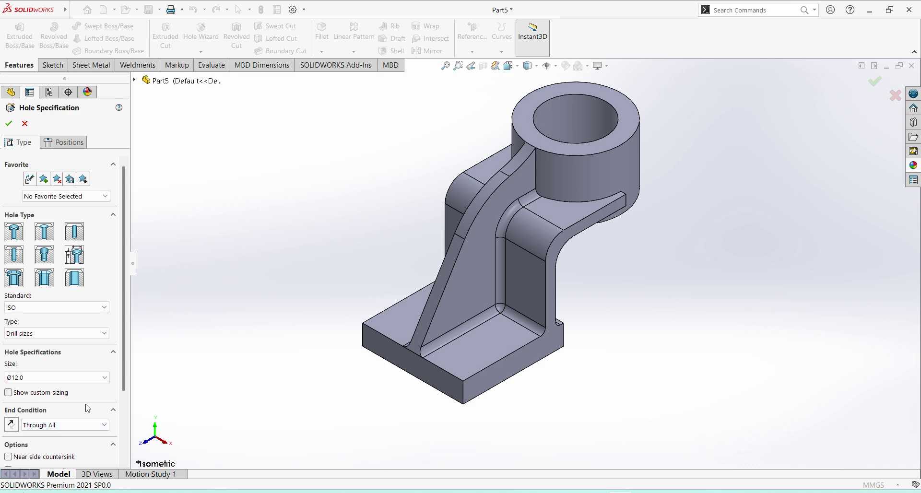
scroll(116, 405, down, 3)
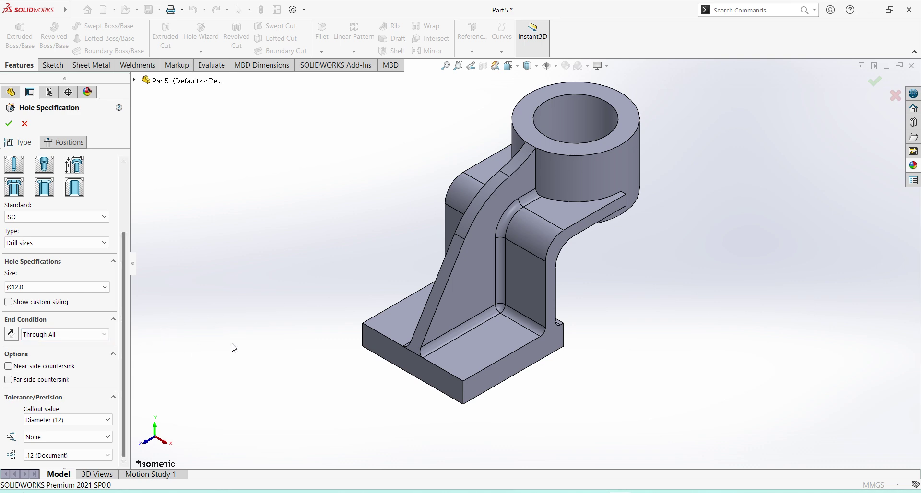
Step: Set the hole's standard back to ISO, keeping the Dowel Holes type and the Ø12.0 size
click(472, 356)
middle_drag(468, 358, 482, 368)
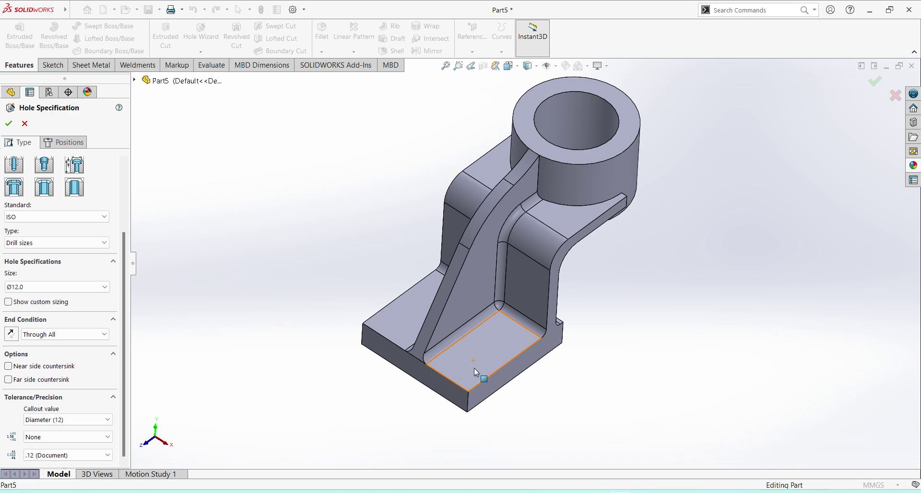
scroll(68, 301, up, 5)
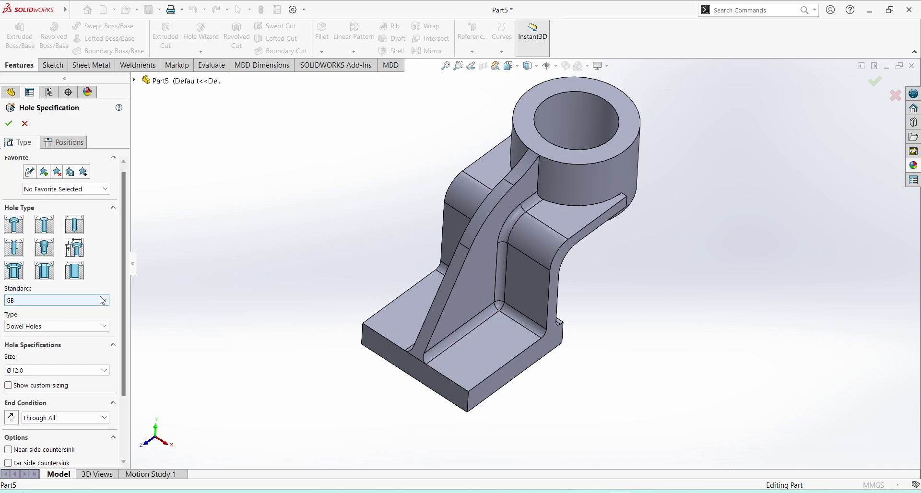
click(73, 301)
click(71, 327)
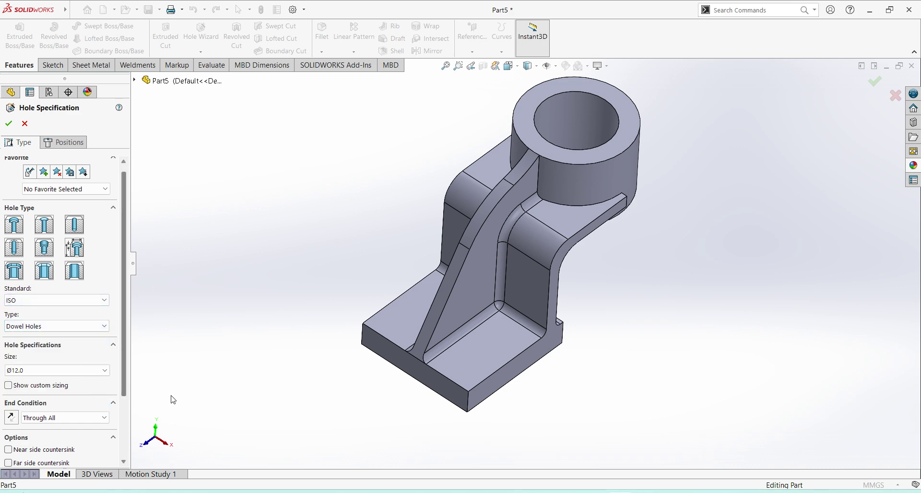
Step: Place the hole centre on the base plate's top face beside the rib and dimension it 15 mm from the plate's side edge
click(64, 142)
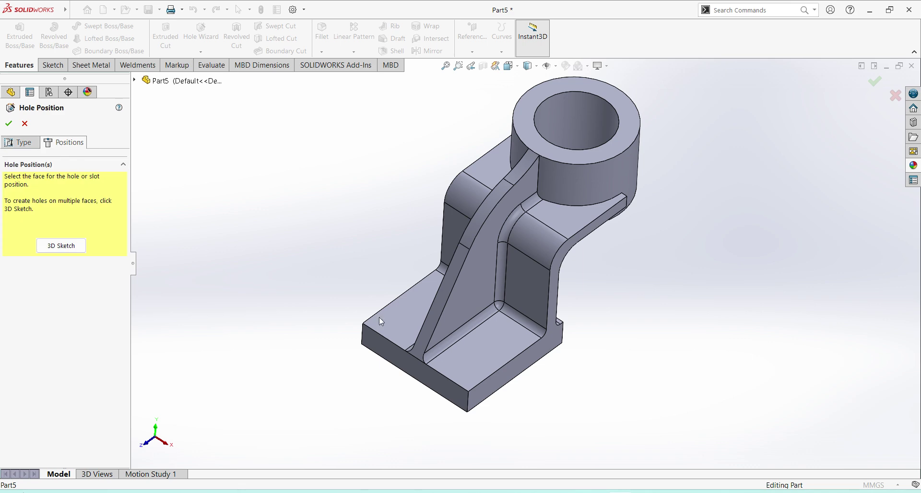
click(475, 361)
click(478, 360)
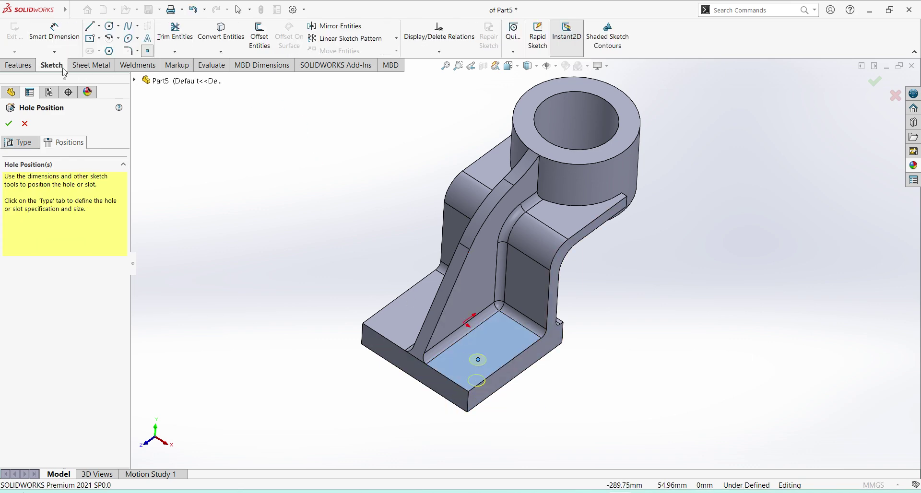
click(54, 32)
click(465, 341)
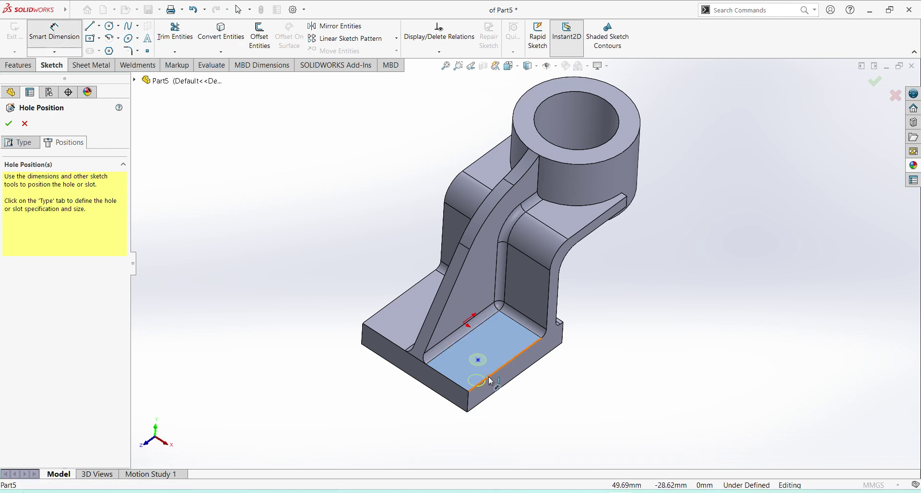
click(479, 361)
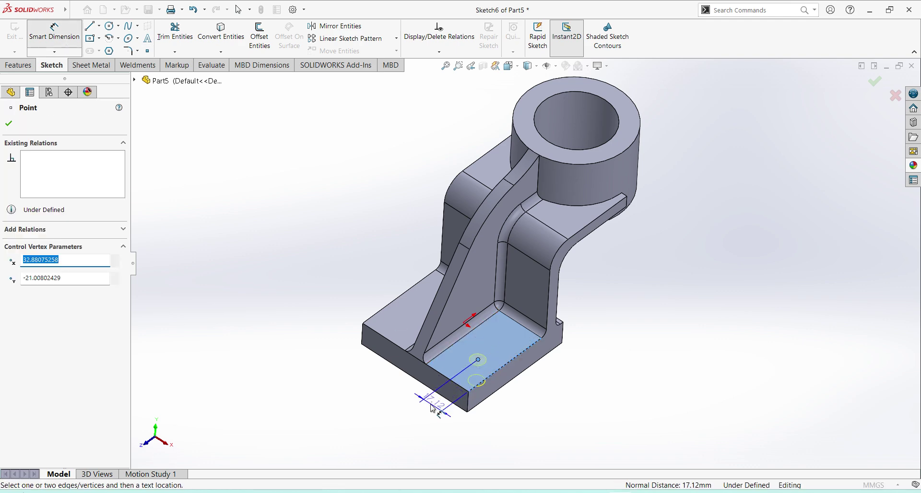
click(436, 405)
text(15)
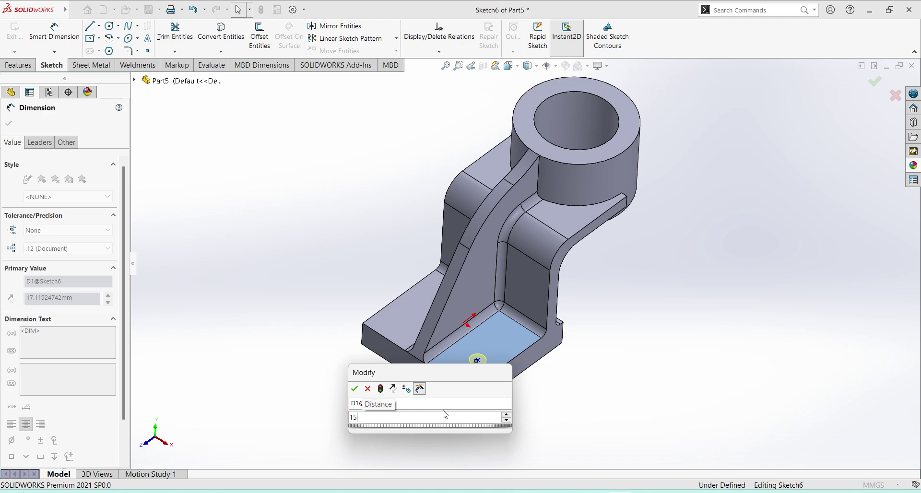
key(Return)
Step: Dimension the hole centre 15 mm from the base plate's front edge and create the hole
click(459, 388)
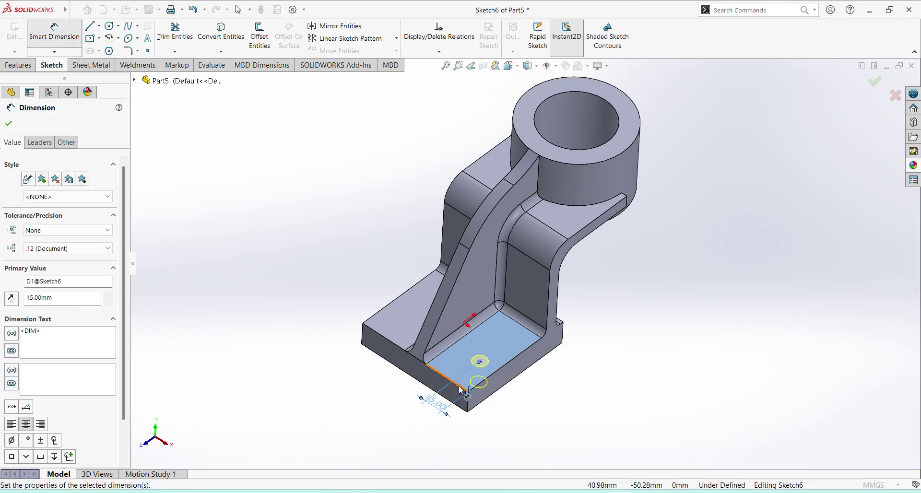
click(480, 362)
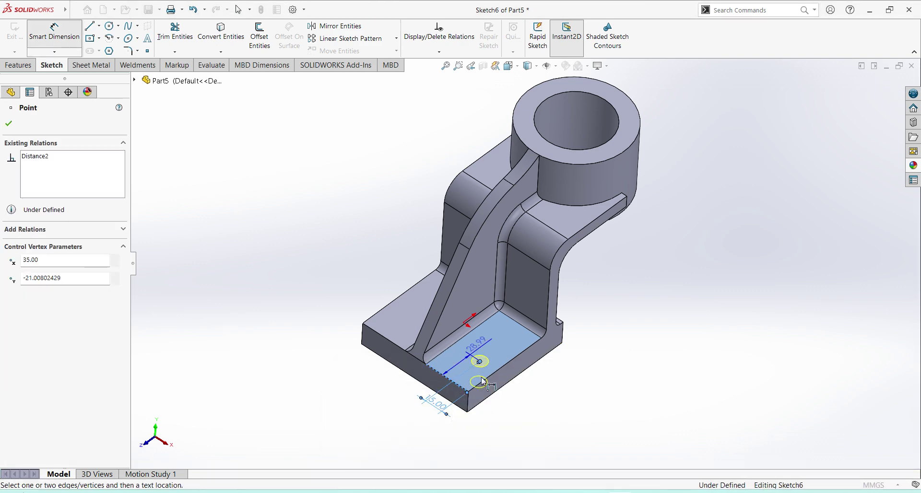
click(478, 434)
text(15)
key(Return)
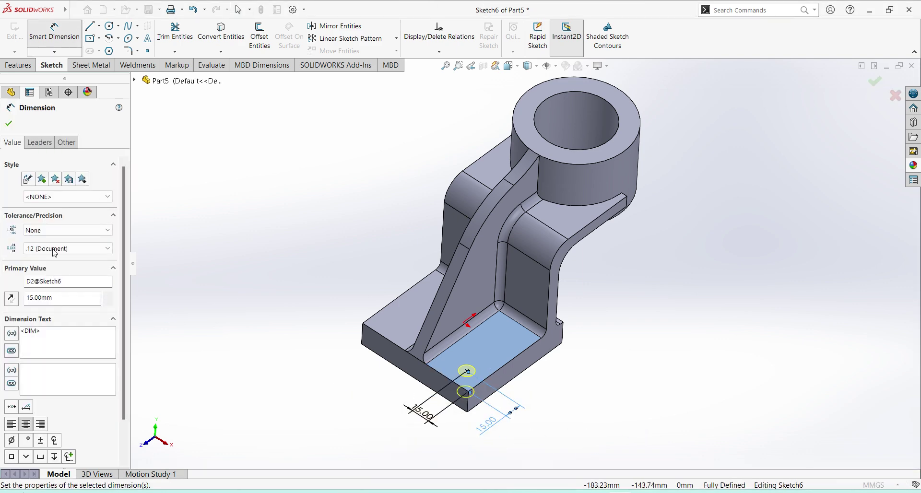
click(8, 123)
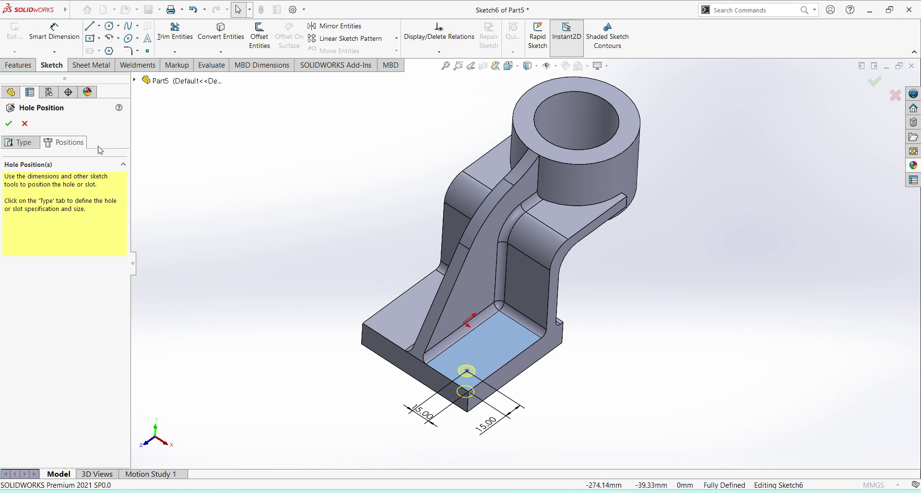
click(9, 123)
Step: Set up a linear pattern of the 12 mm hole along the plate's front edge toward the opposite side, two instances spaced 70 mm
mouse_move(533, 425)
middle_down()
mouse_move(551, 419)
mouse_move(526, 439)
mouse_move(494, 425)
mouse_move(523, 434)
middle_up()
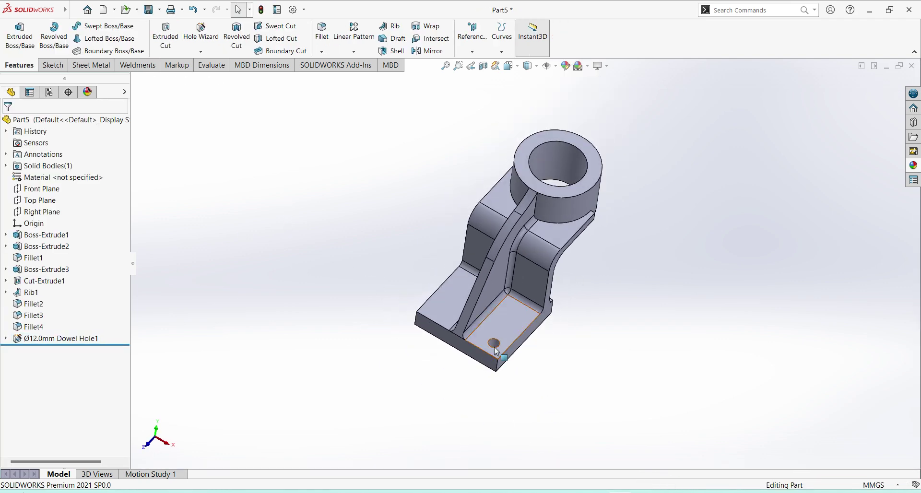
scroll(551, 391, down, 2)
scroll(551, 391, up, 2)
scroll(560, 164, down, 1)
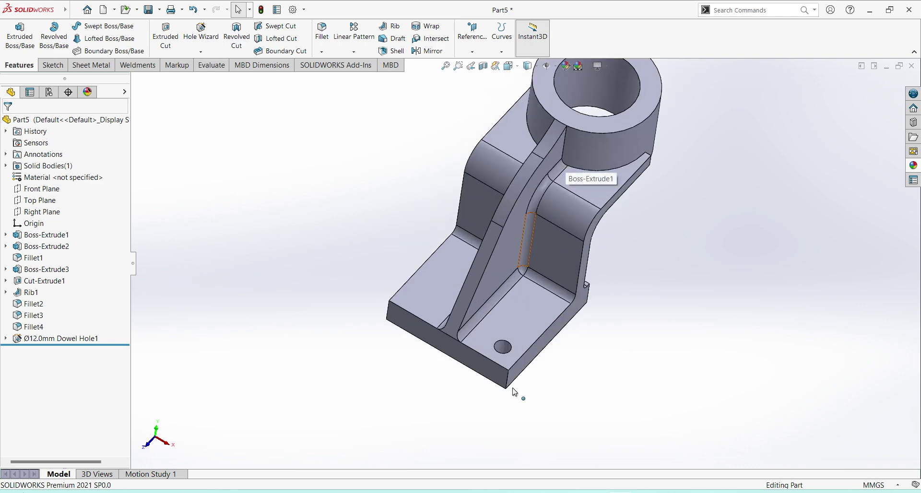
click(70, 339)
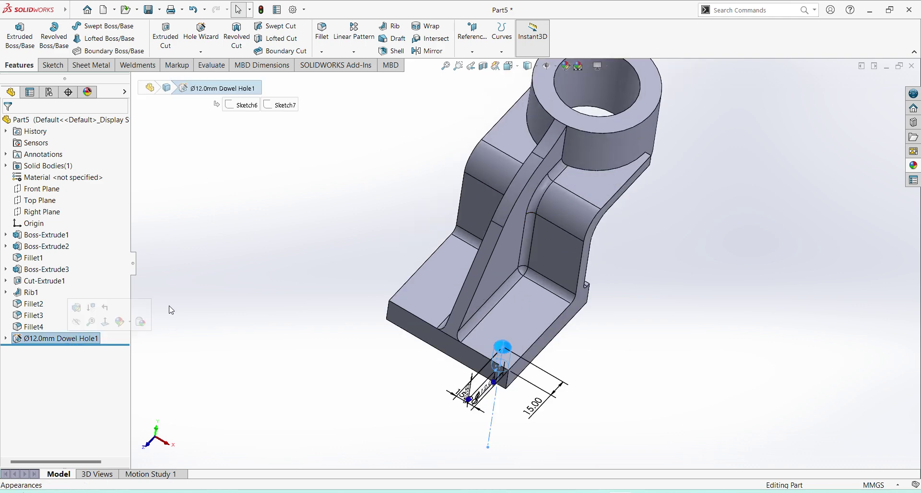
click(352, 35)
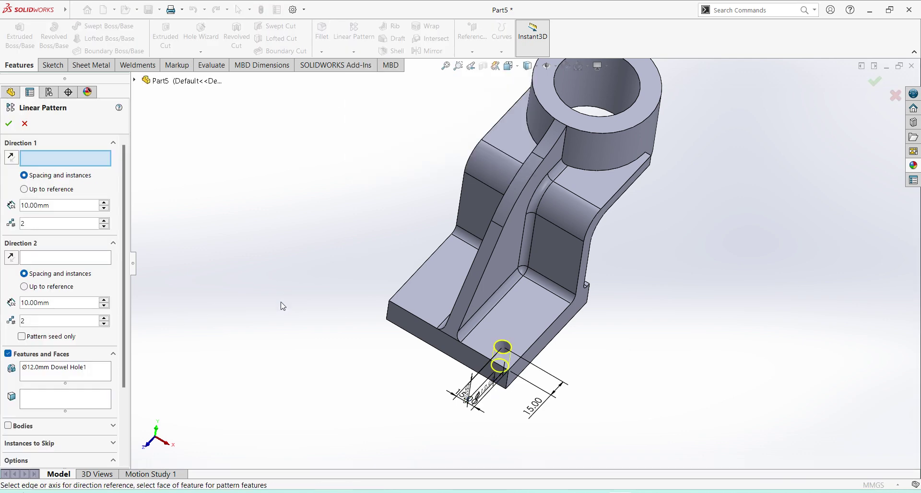
click(405, 331)
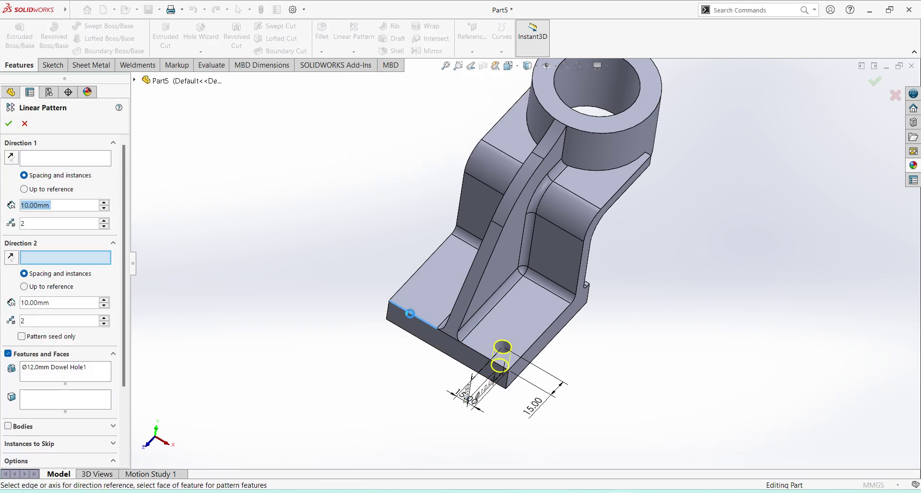
click(14, 162)
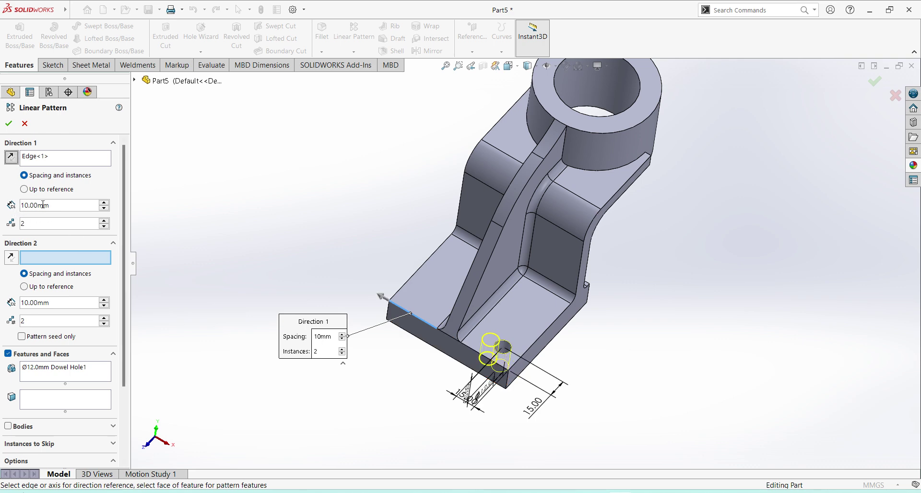
drag(38, 205, 18, 206)
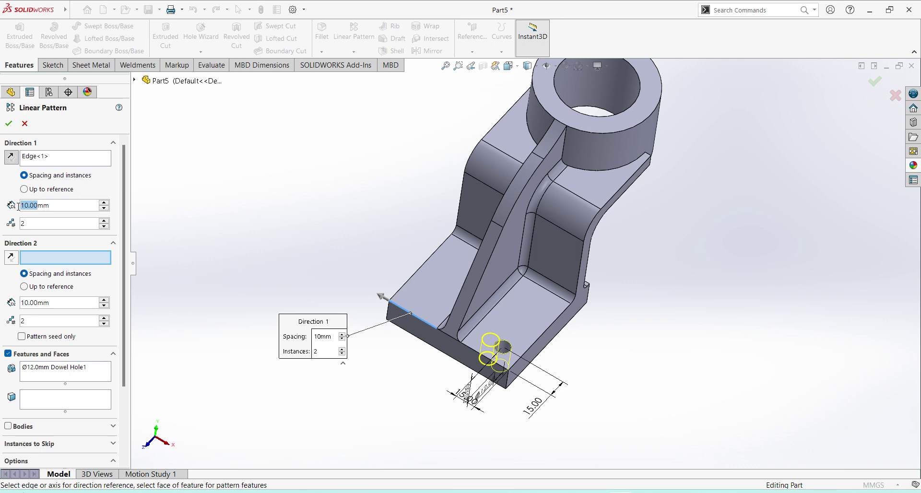
text(70)
key(Return)
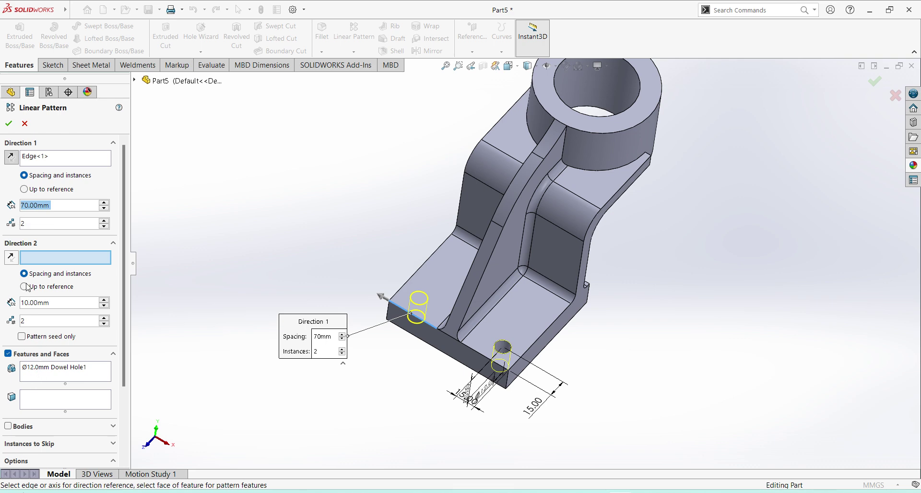
Step: Add a second pattern direction along the base plate's side edge toward the support, two instances spaced 50 mm, and create the hole pattern
click(28, 258)
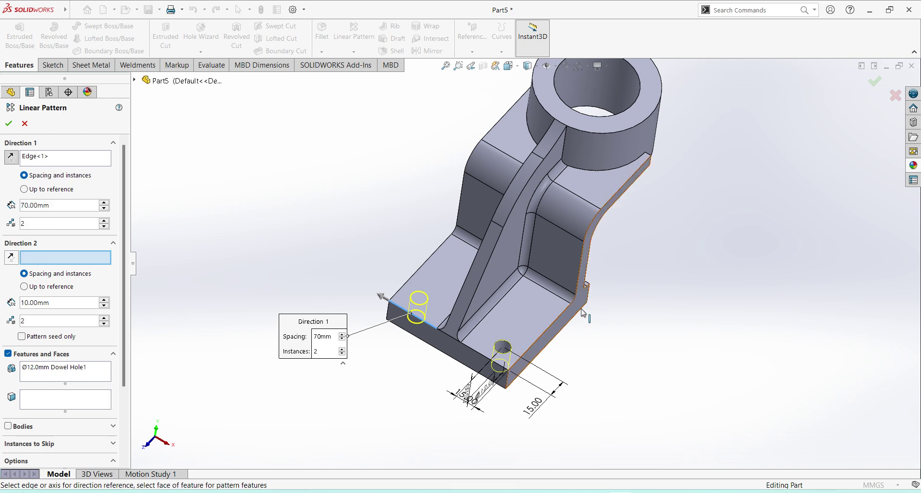
click(546, 332)
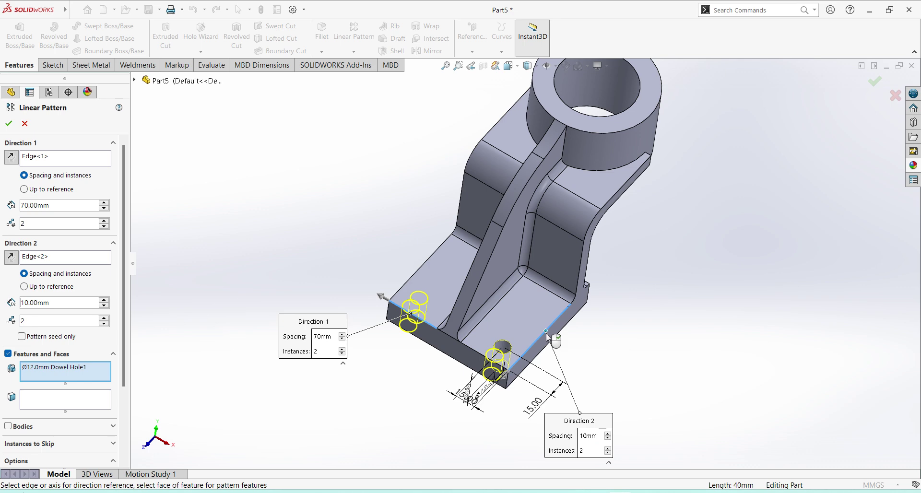
click(11, 257)
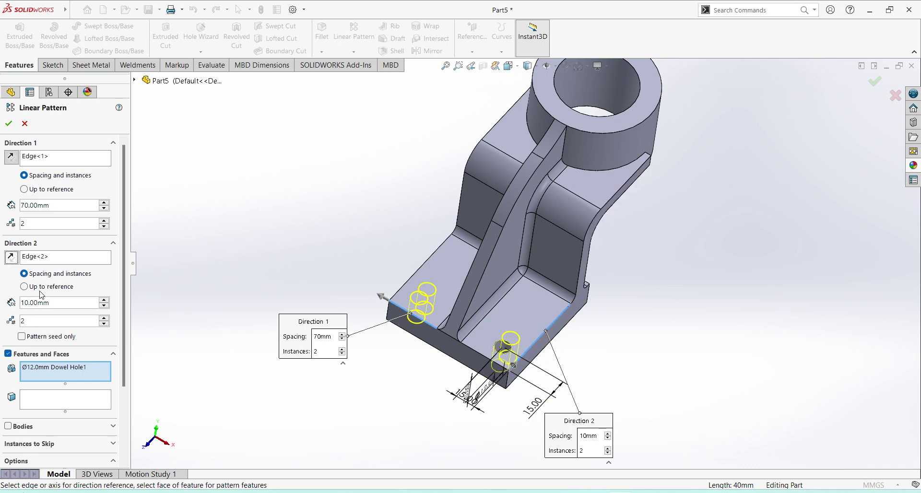
drag(36, 304, 22, 303)
text(50)
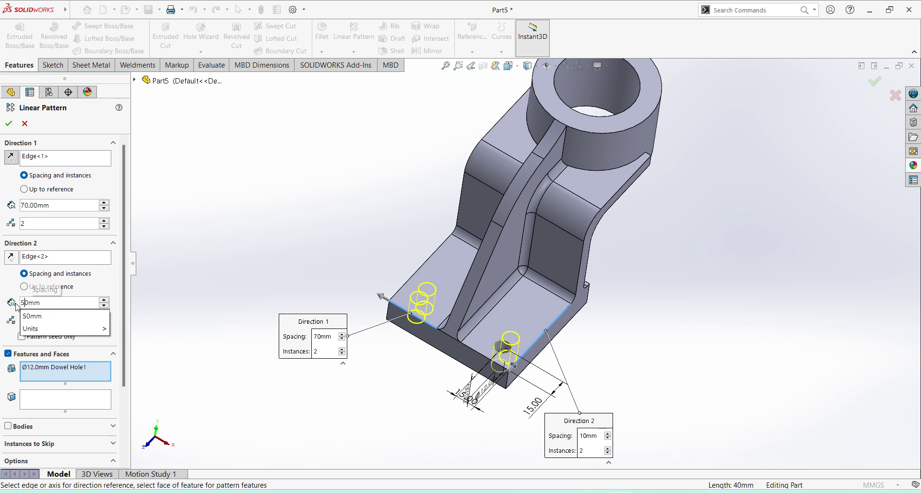
key(Return)
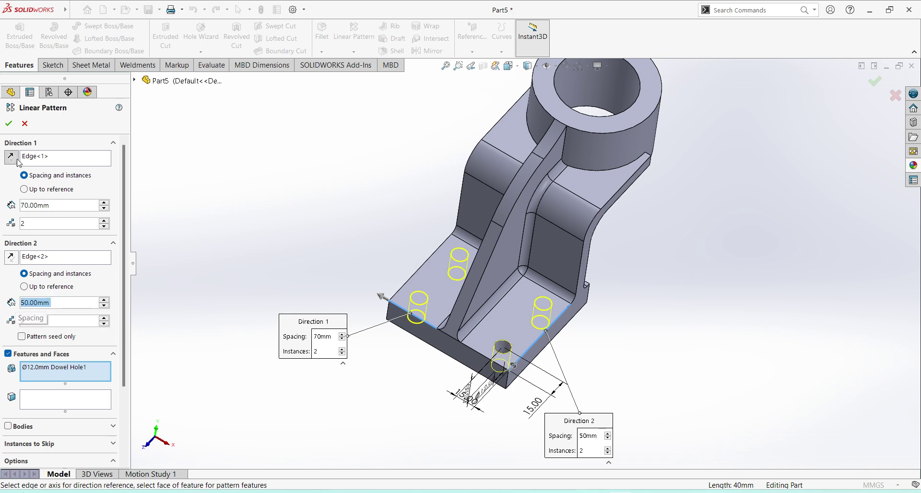
click(8, 123)
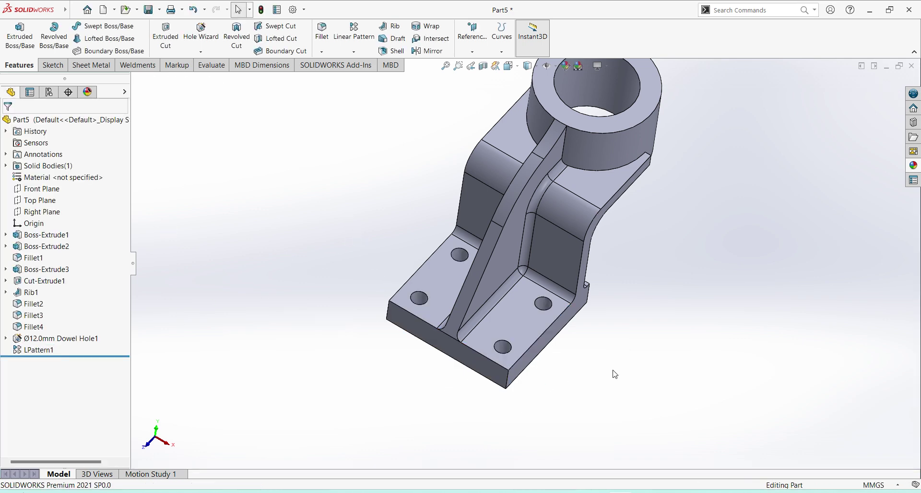
Step: Show the bracket in isometric view and compare it side by side with the reference drawing in the image viewer
click(509, 66)
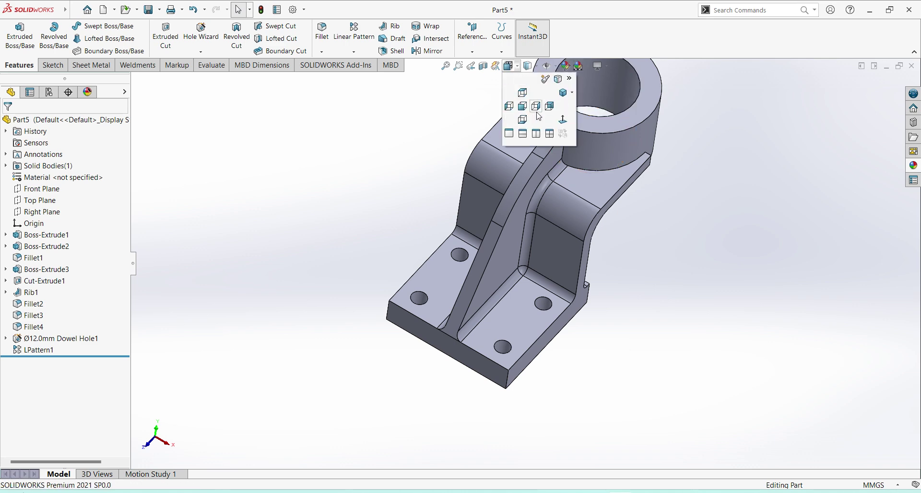
click(563, 97)
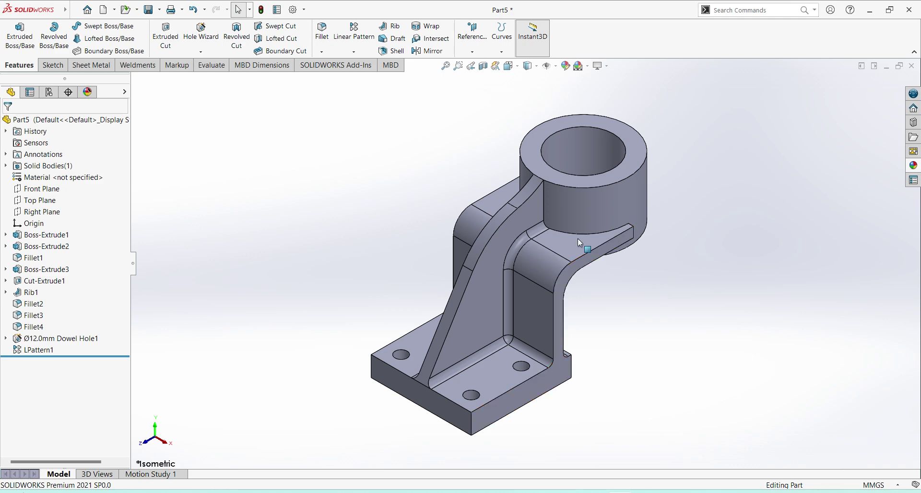
click(674, 491)
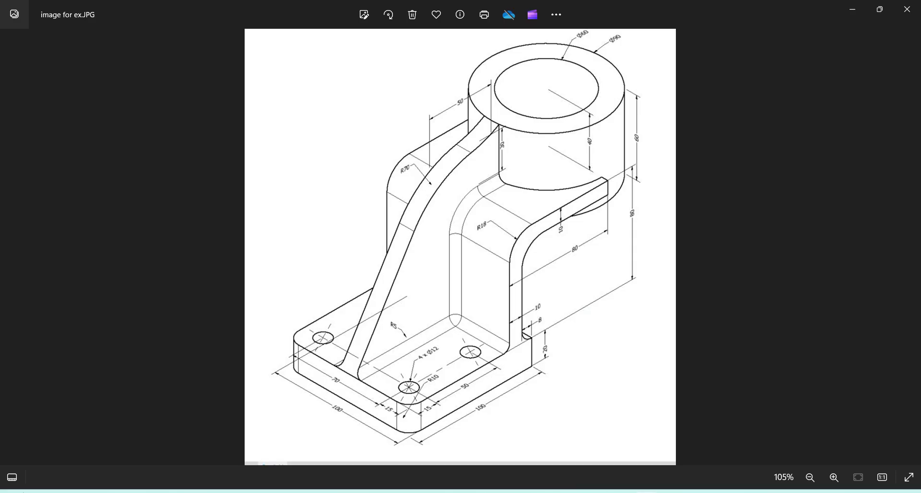
click(881, 10)
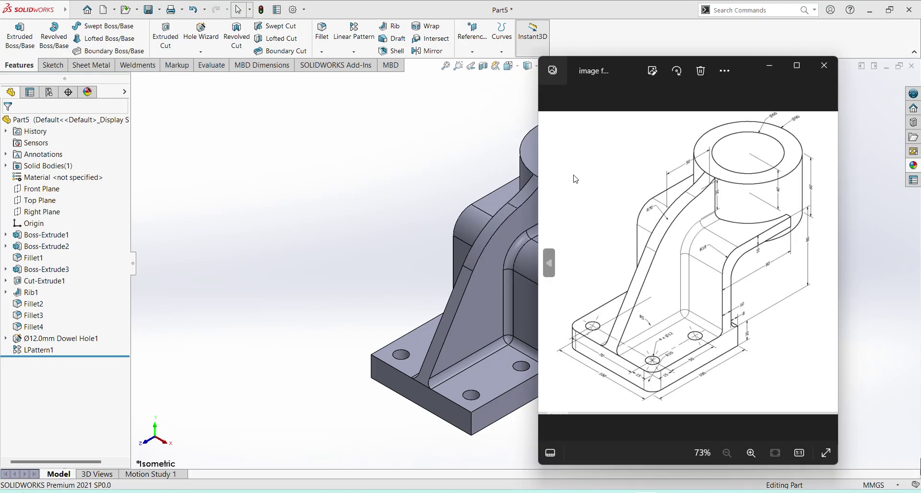
drag(638, 76, 743, 55)
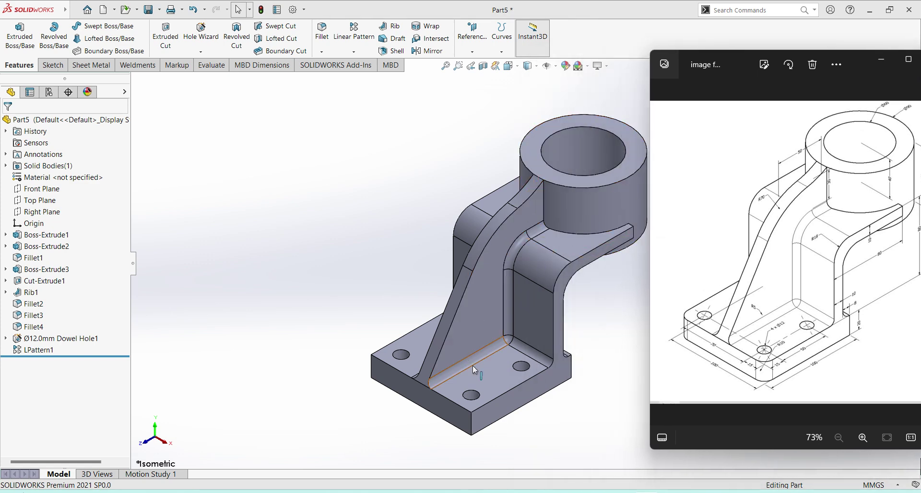
click(471, 437)
ctrl+middle_drag(547, 408, 384, 402)
key(alt+Tab)
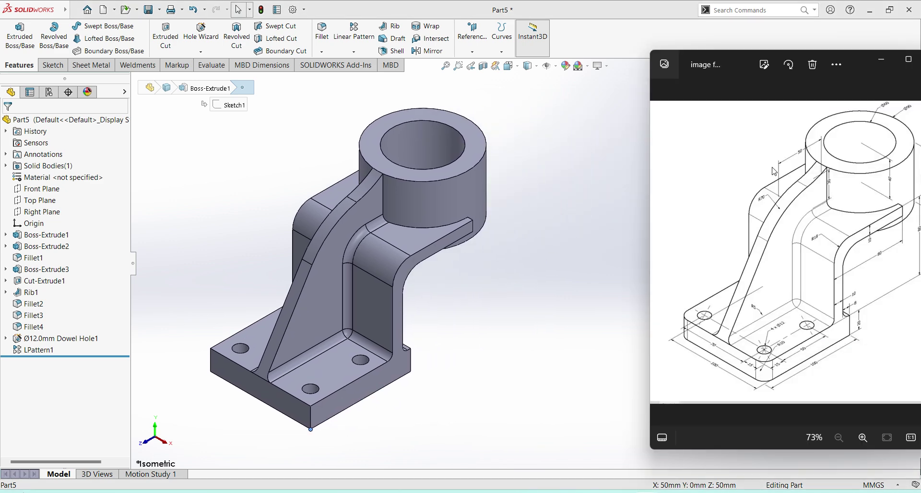
drag(732, 56, 626, 69)
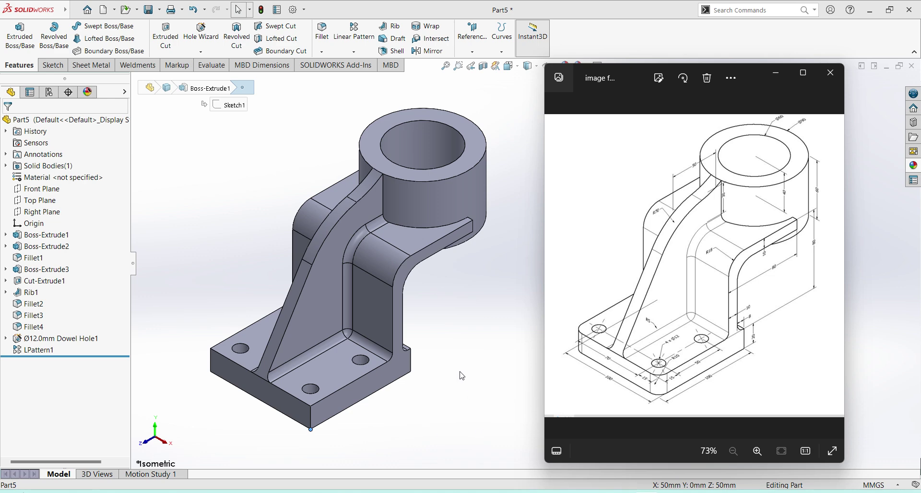
click(497, 375)
Step: Apply the carbon steel appearance to the whole part and open its appearance settings for editing
click(914, 165)
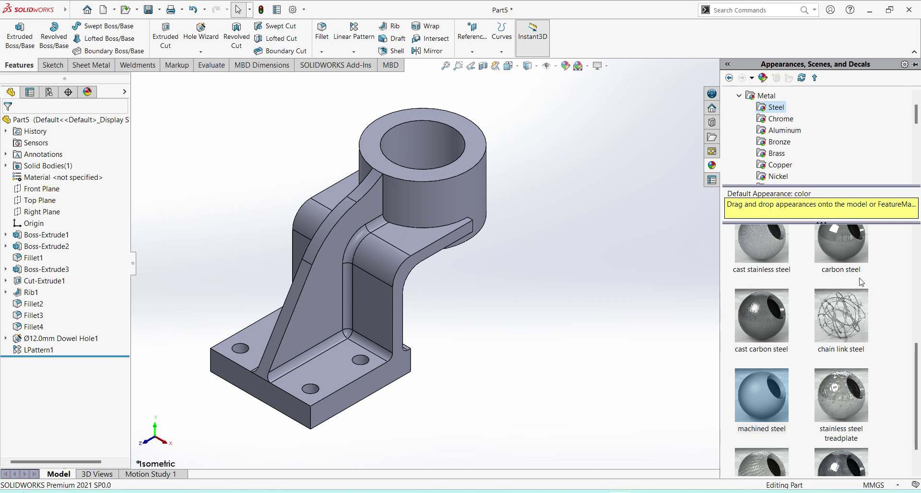
double_click(843, 245)
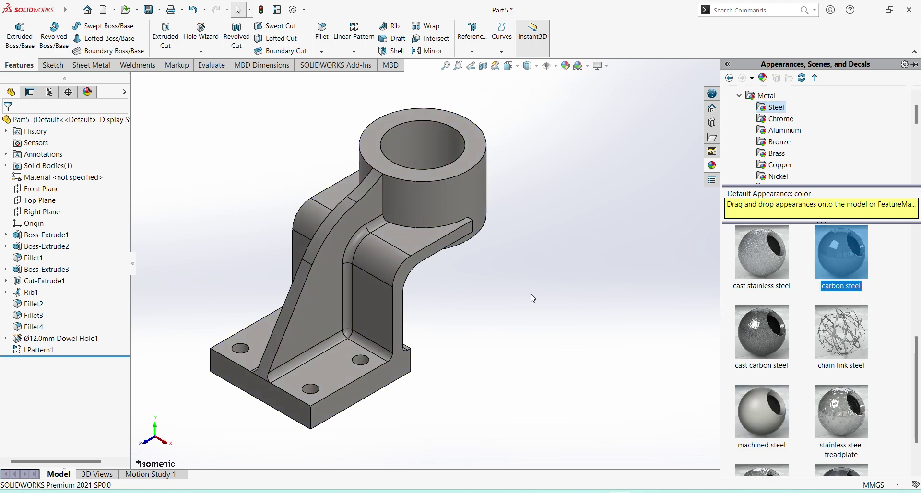
click(532, 294)
click(566, 66)
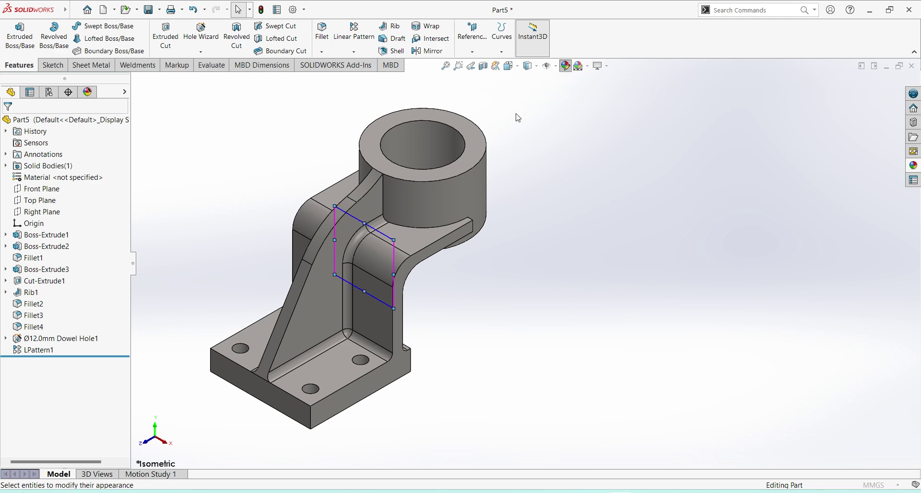
Step: Try out cyan, lavender, pink, grey, dark teal and light orange swatches from the standard palette as the part's colour
click(65, 380)
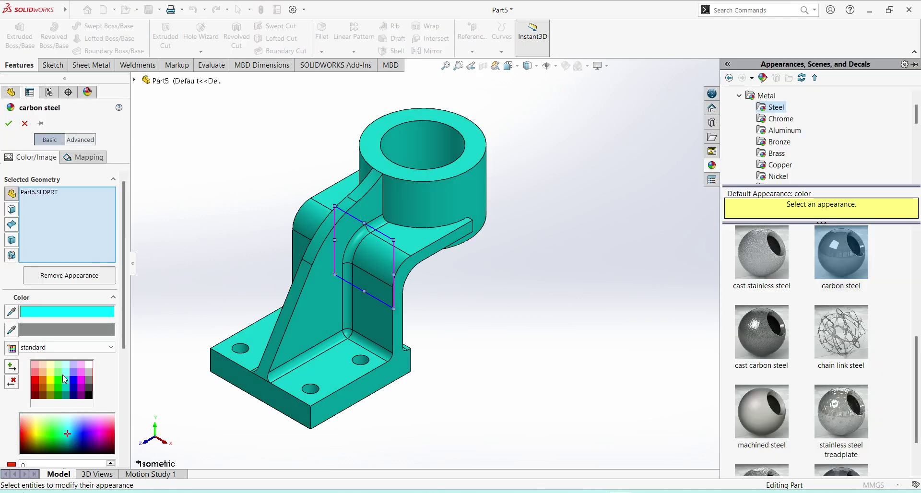
click(74, 365)
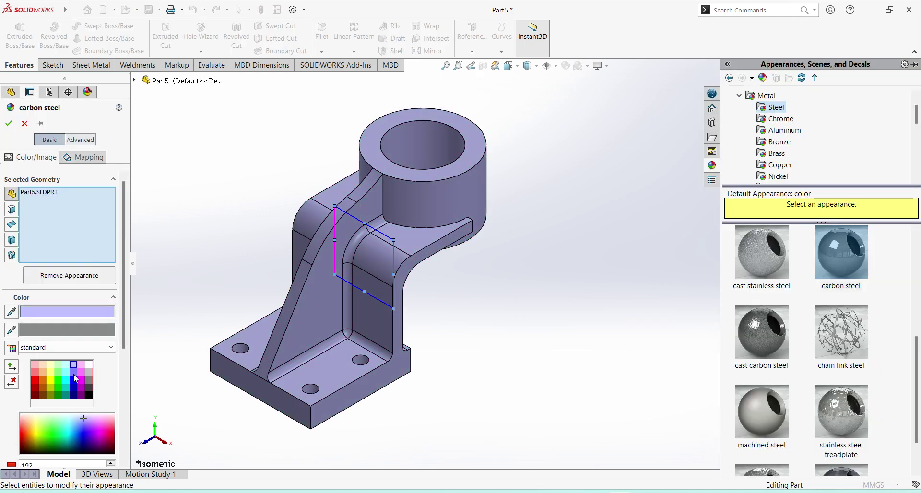
click(73, 372)
click(74, 365)
click(81, 373)
click(81, 365)
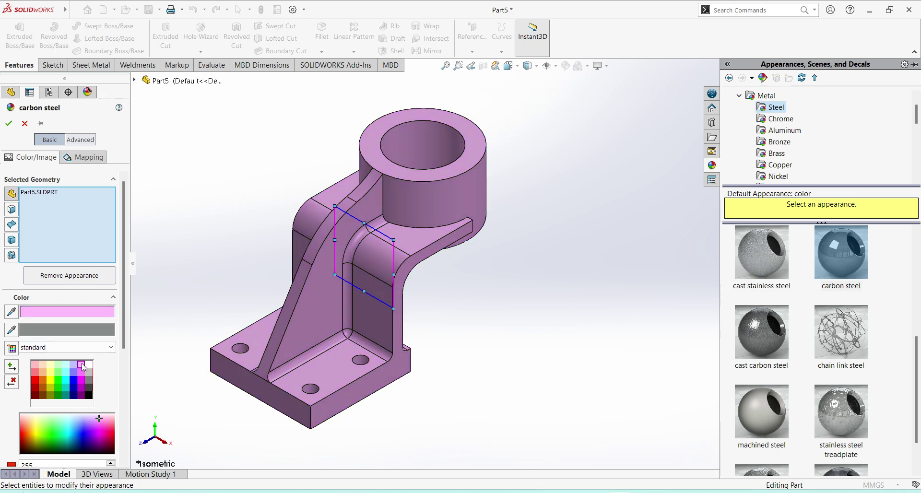
click(88, 373)
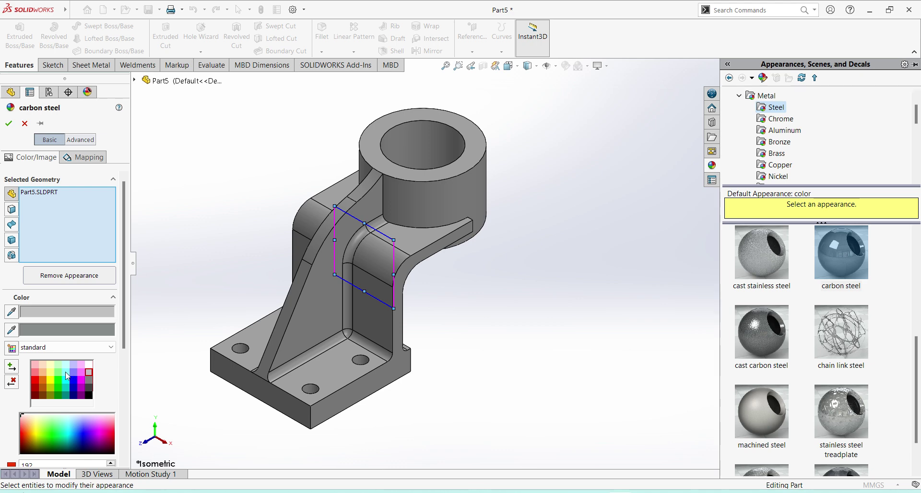
click(65, 374)
click(66, 380)
click(65, 387)
click(65, 394)
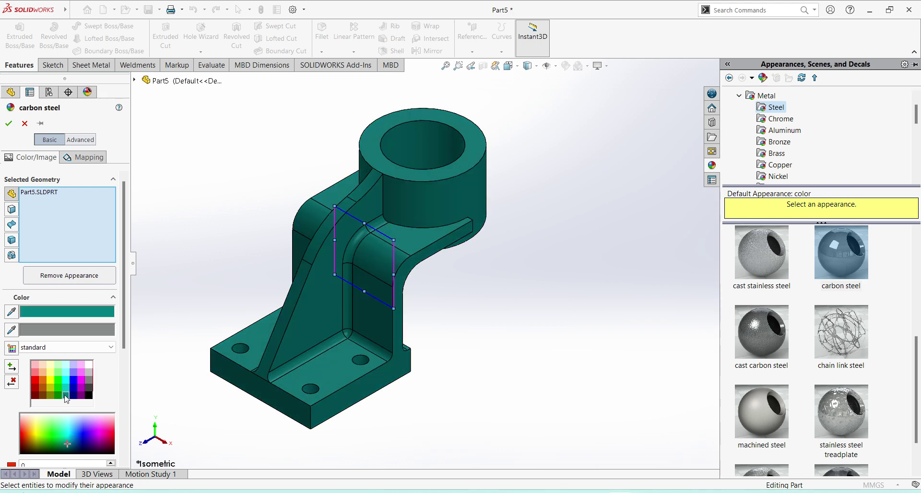
click(61, 384)
click(43, 373)
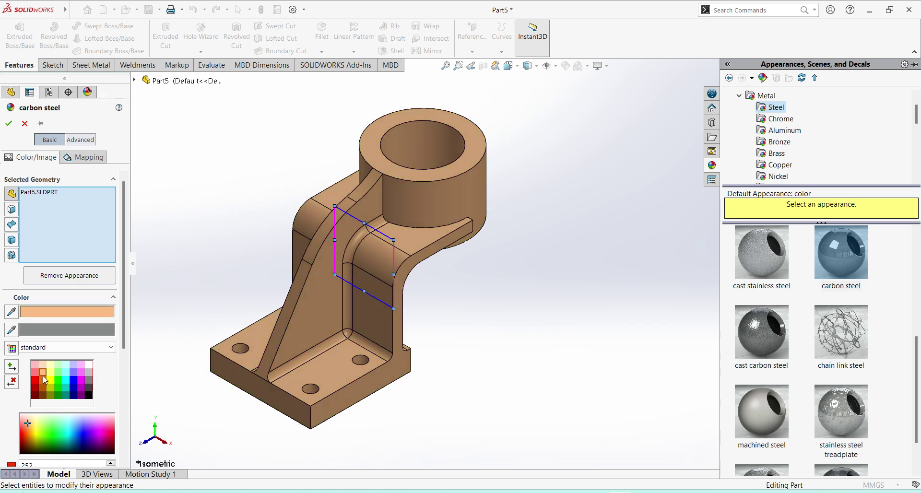
Step: Set the part's carbon steel appearance to the light cyan colour from the standard palette and apply it
click(66, 373)
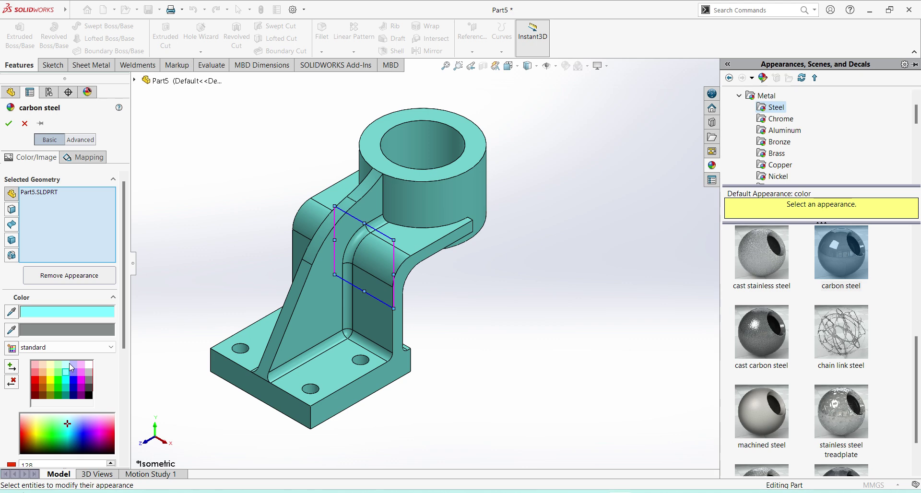
click(9, 123)
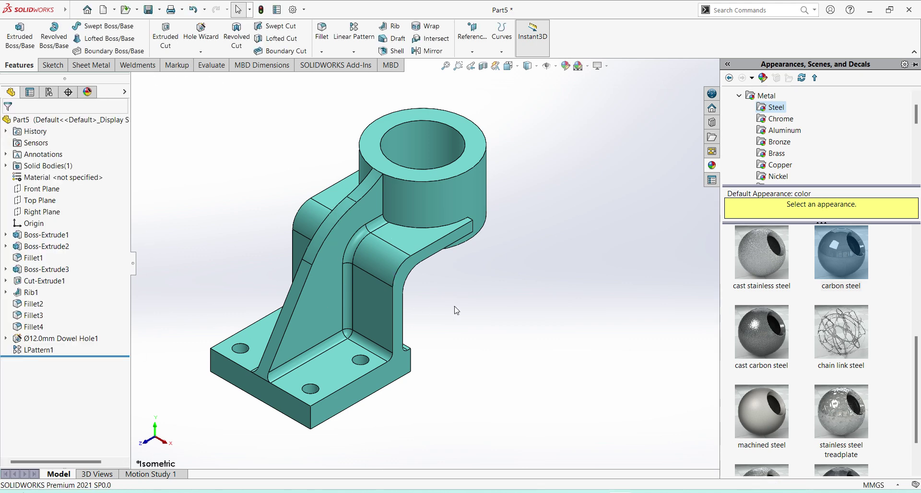
click(518, 292)
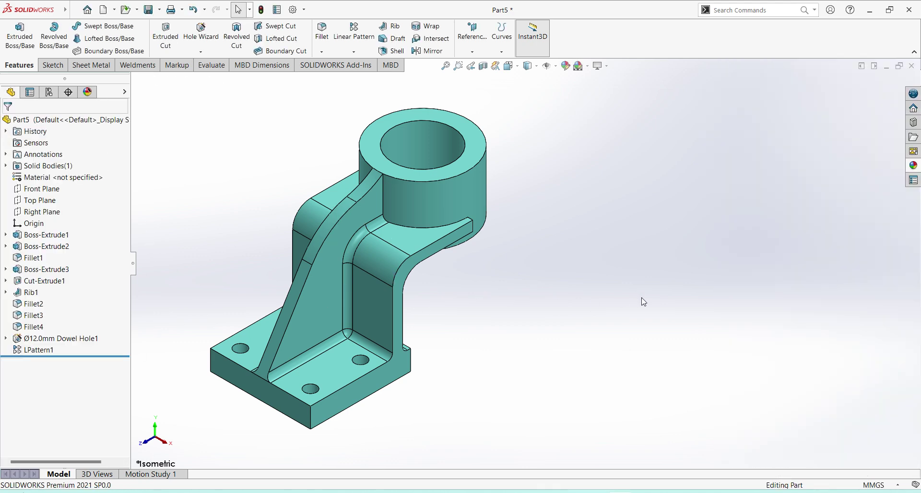
Step: Save the model as Part5 in the Solid works folder as a SOLIDWORKS Part file
key(ctrl+s)
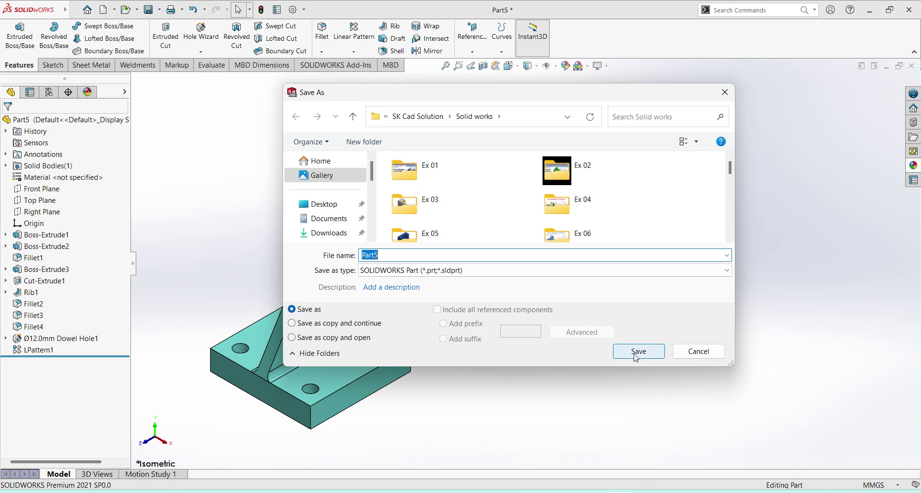
click(638, 352)
scroll(437, 232, down, 2)
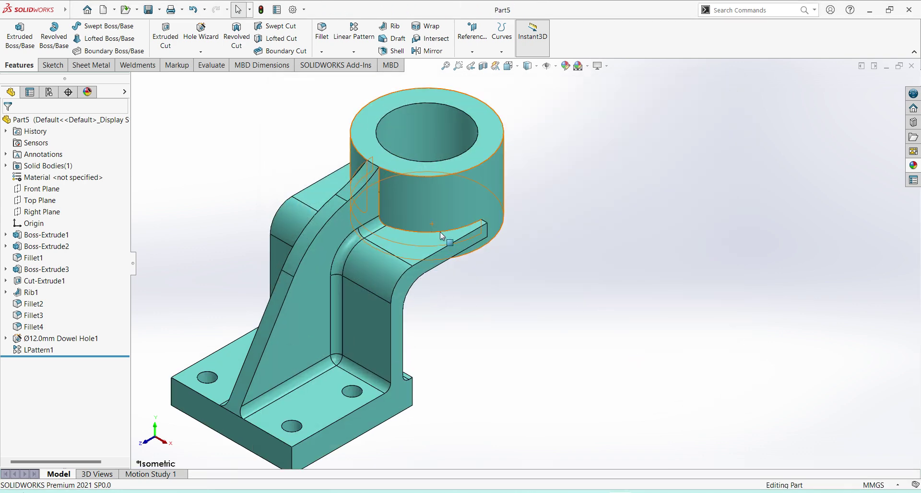
scroll(528, 202, up, 2)
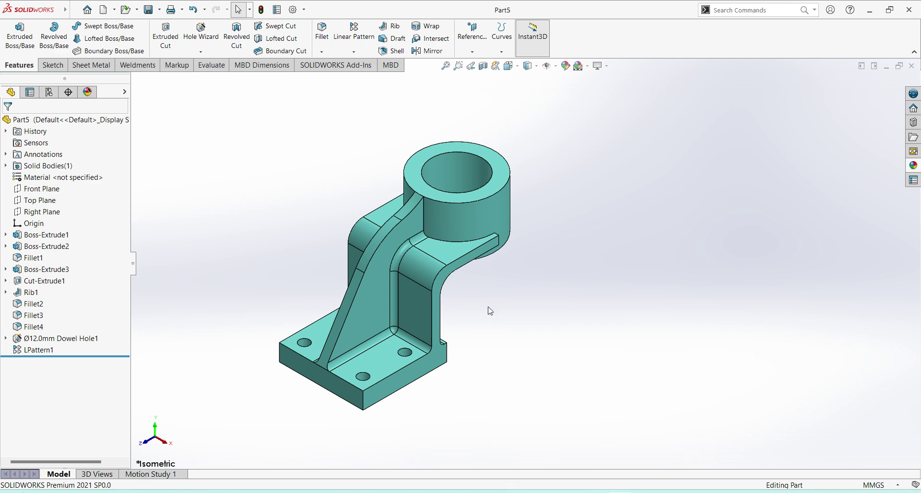